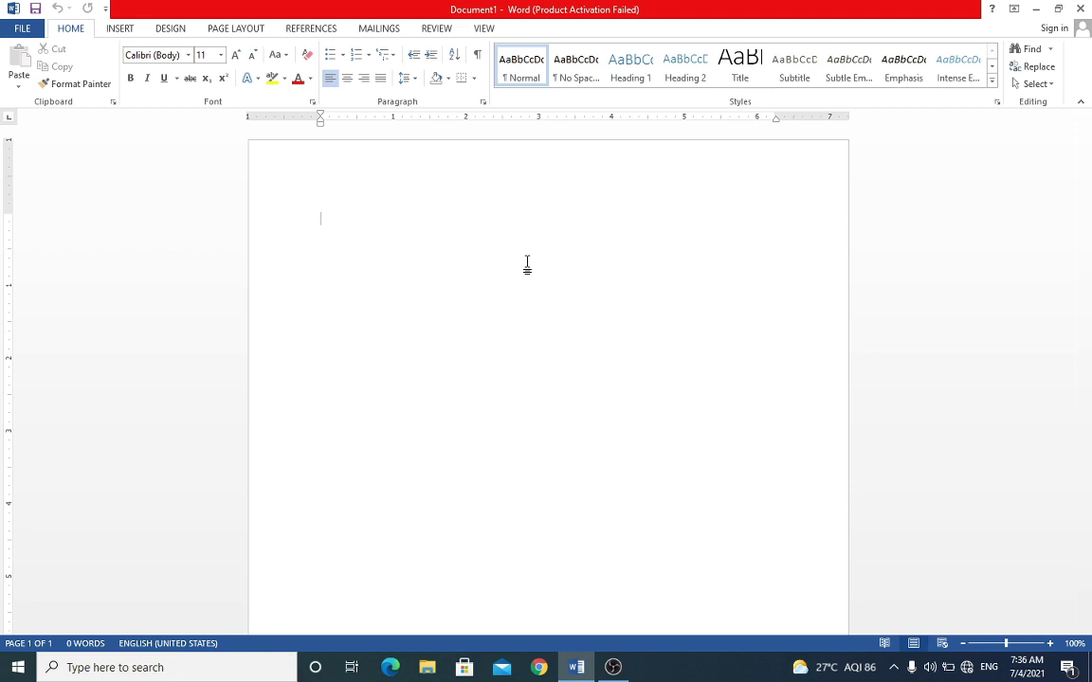
Switch the ribbon of the blank Document1 to the Insert tab with Alt+N
key("alt+n")
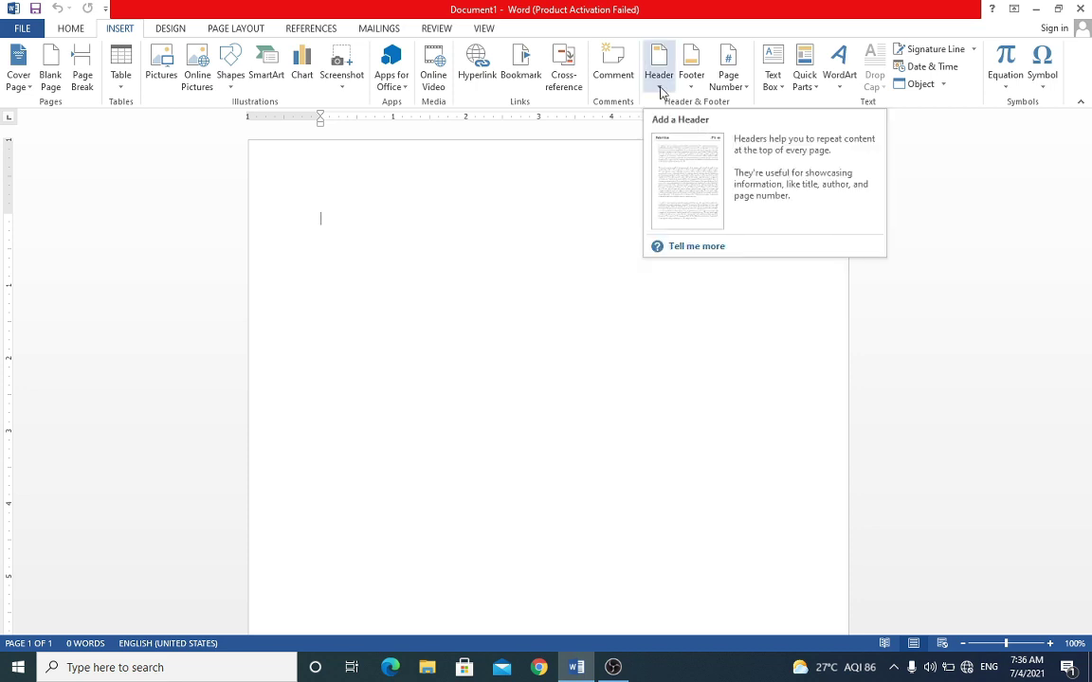
Open the Header gallery and browse built-in designs such as Alphabet, Annual and Austere
left_click(661, 92)
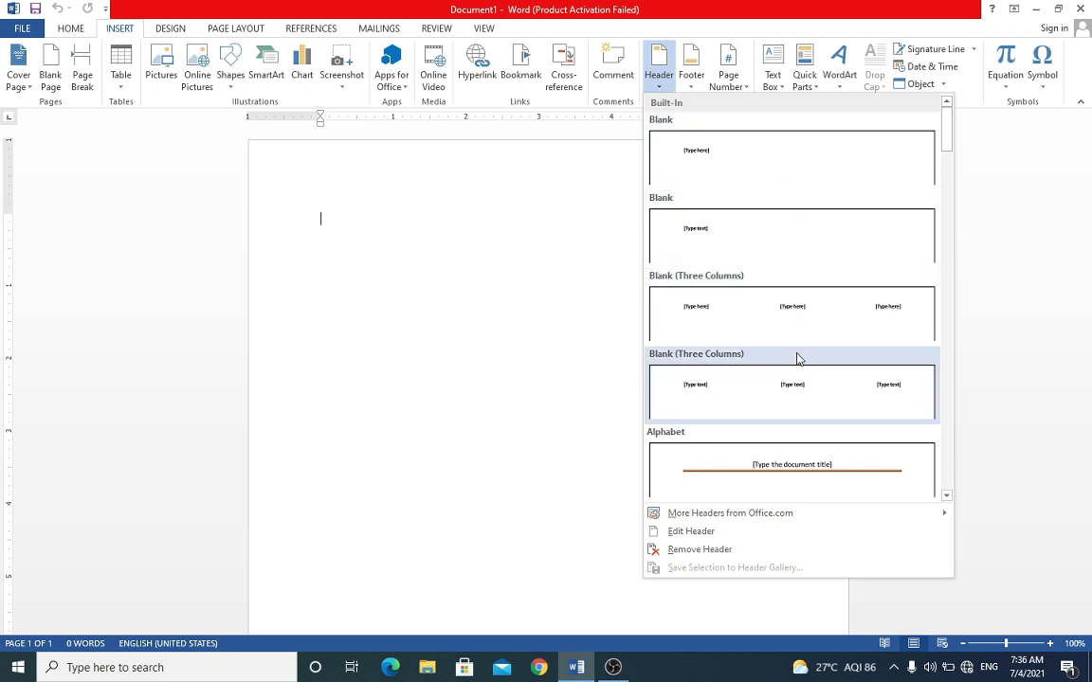
scroll(797, 359, "down", 3)
scroll(797, 358, "up", 3)
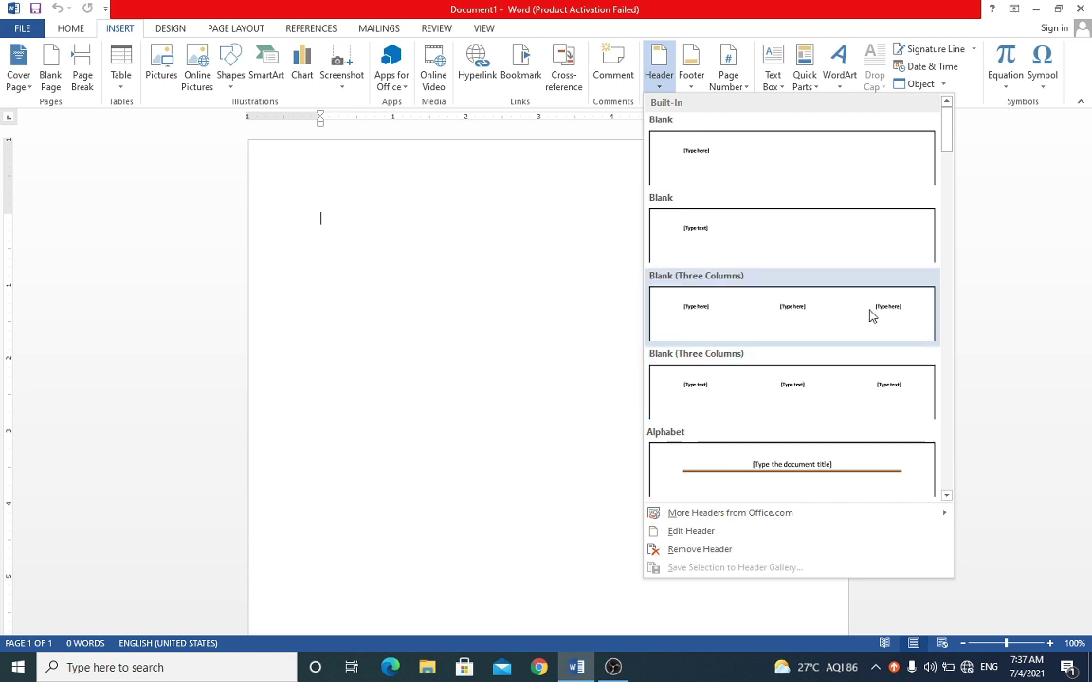
left_click_drag(948, 151, 949, 189)
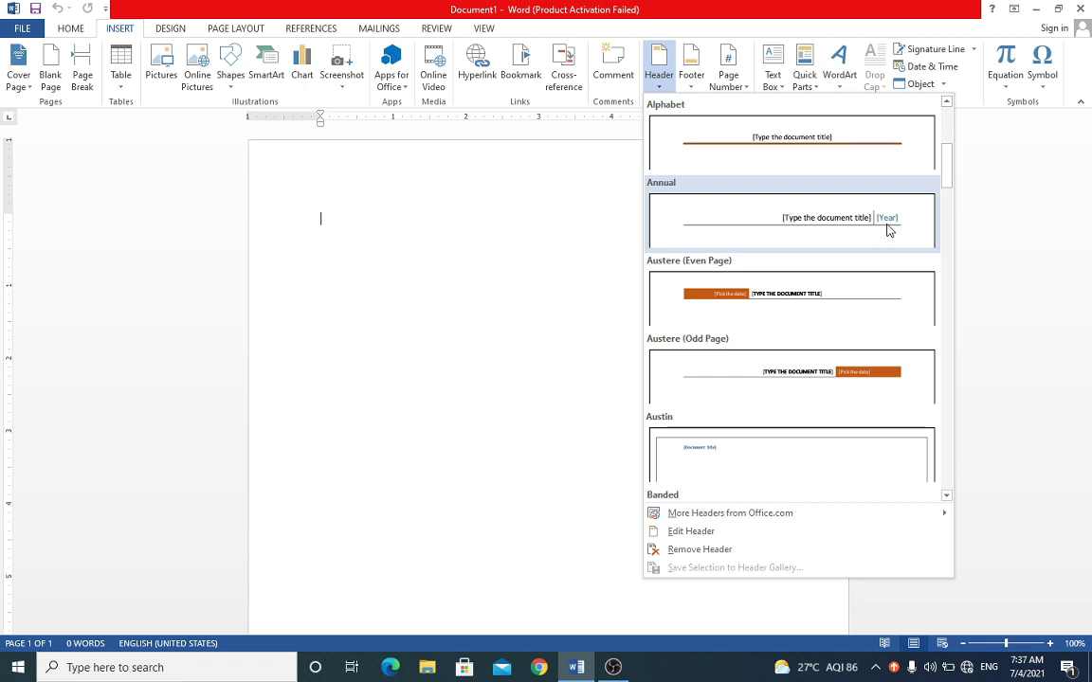
scroll(895, 210, "up", 1)
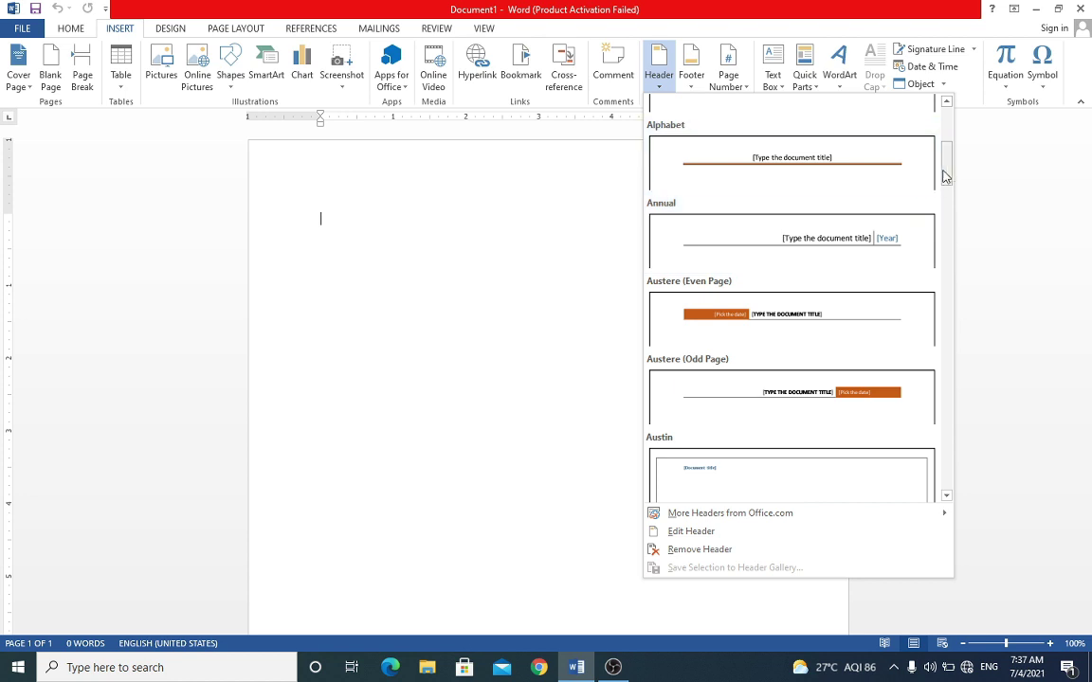
left_click_drag(945, 175, 953, 250)
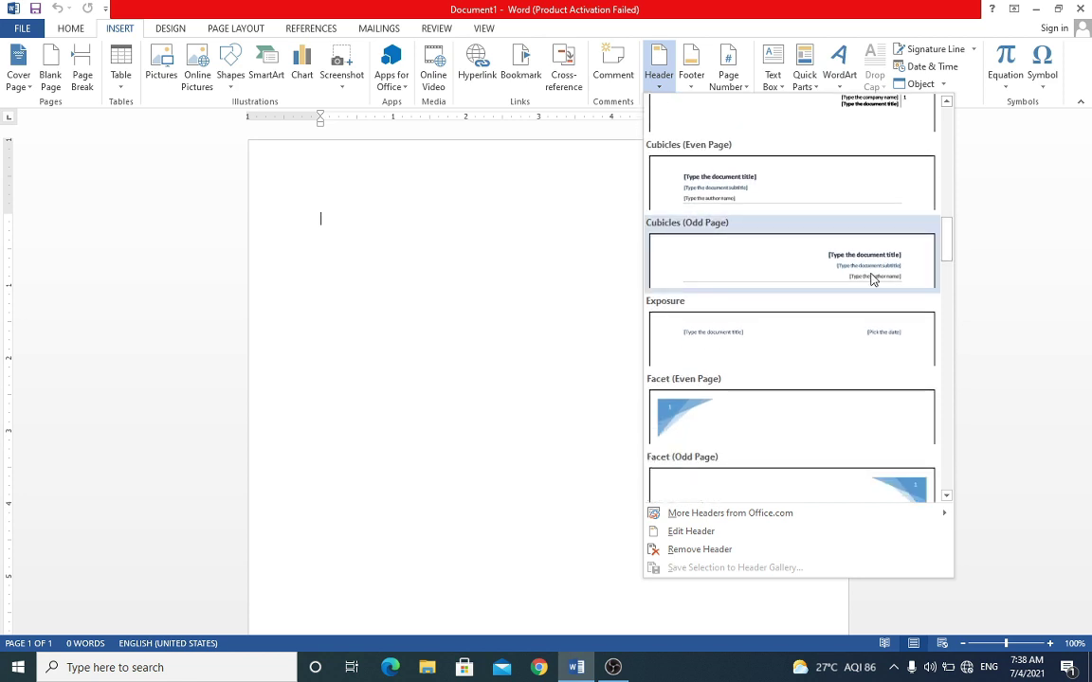
mouse_move(951, 236)
left_mouse_down()
mouse_move(953, 391)
mouse_move(949, 151)
left_mouse_up()
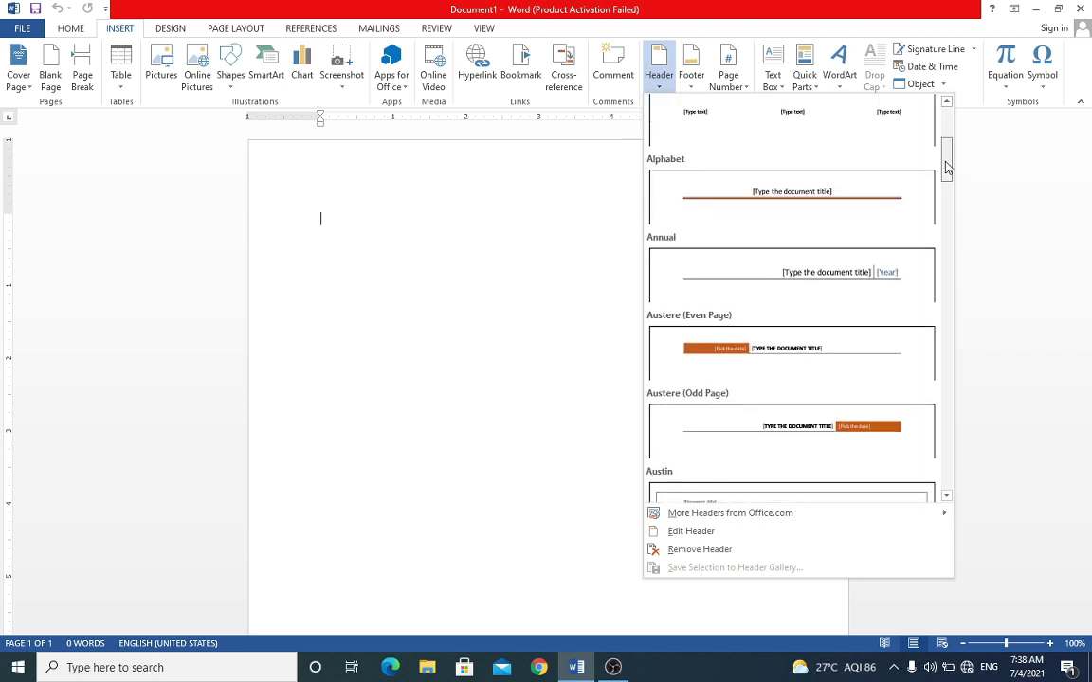
Insert the Alphabet header titled 'Netway Technoical Support' and close header editing
left_click(784, 206)
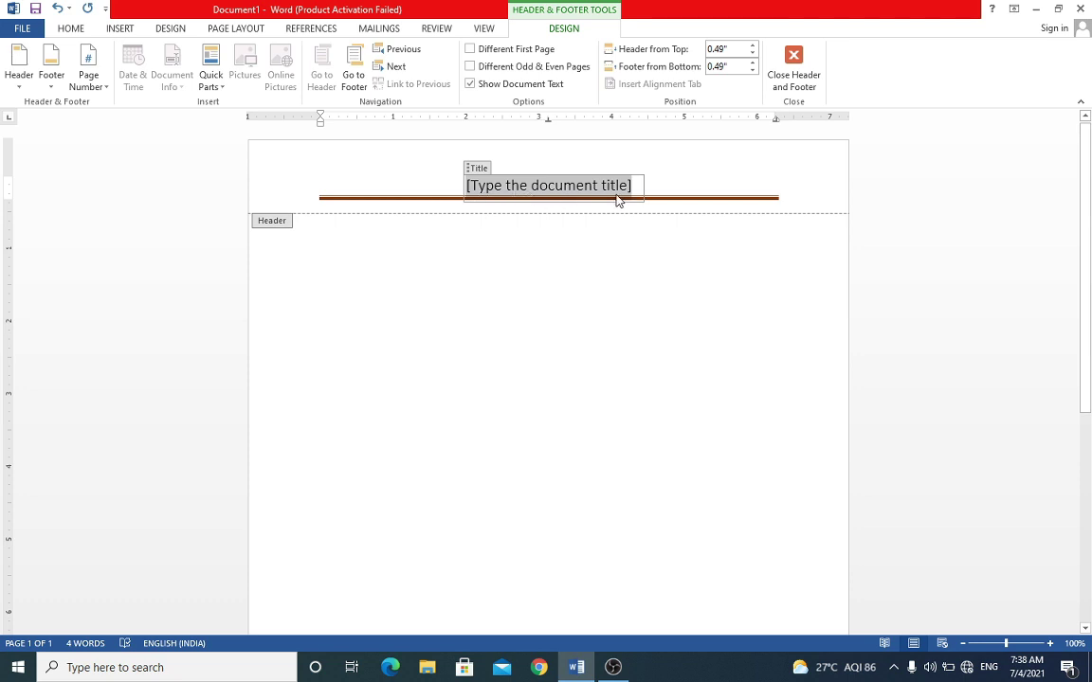
type("Net")
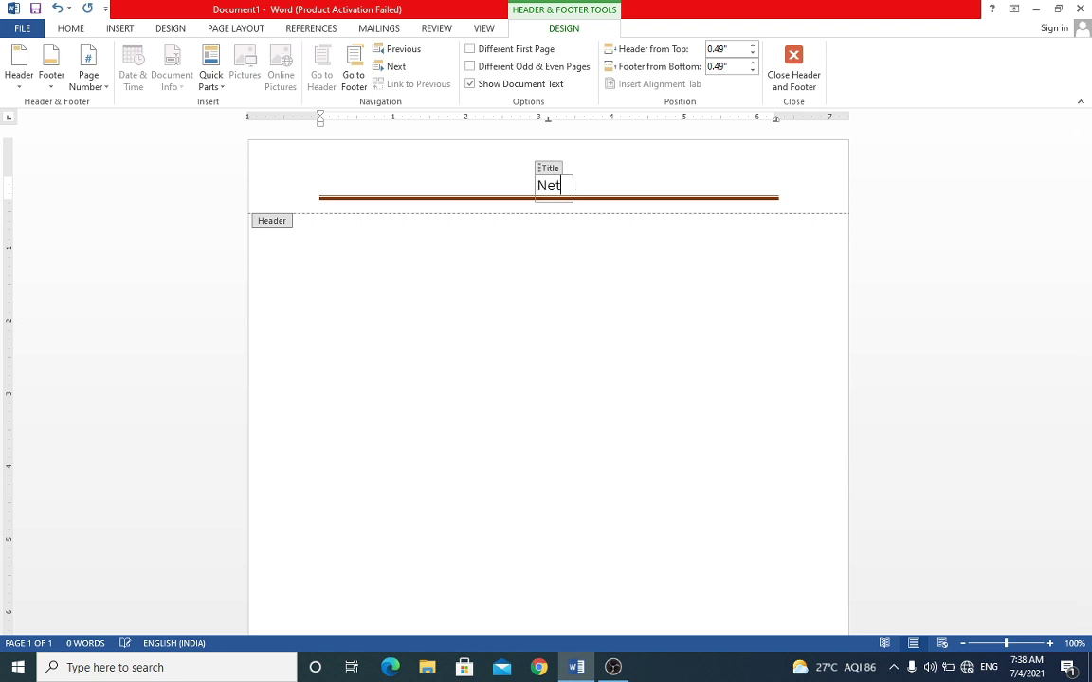
type("way ")
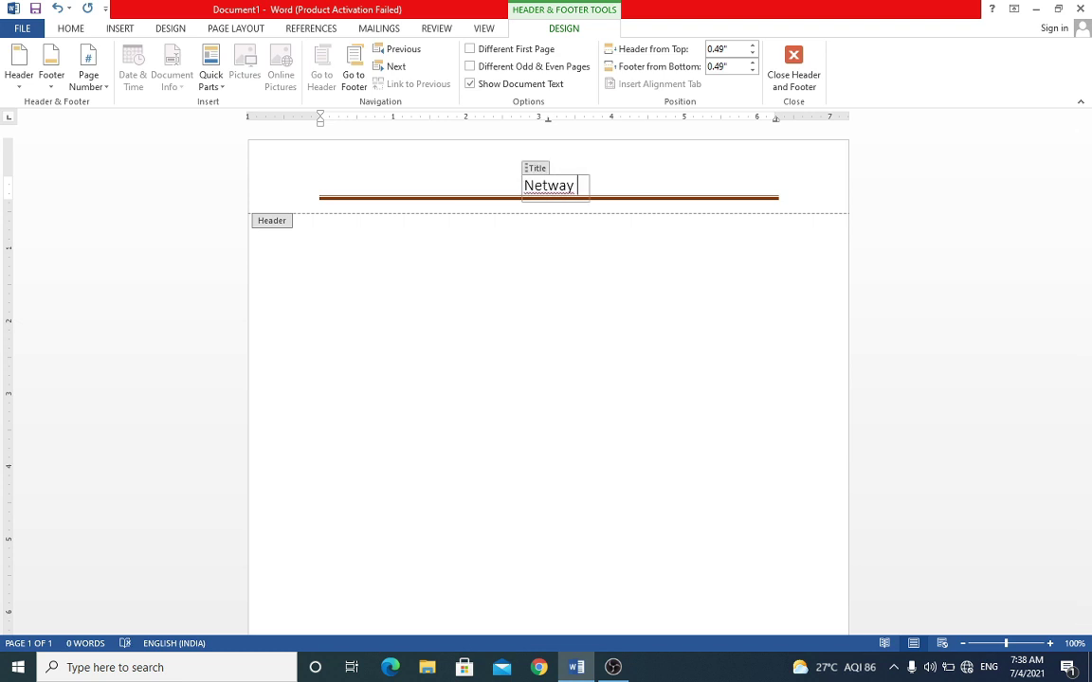
type("Technoica")
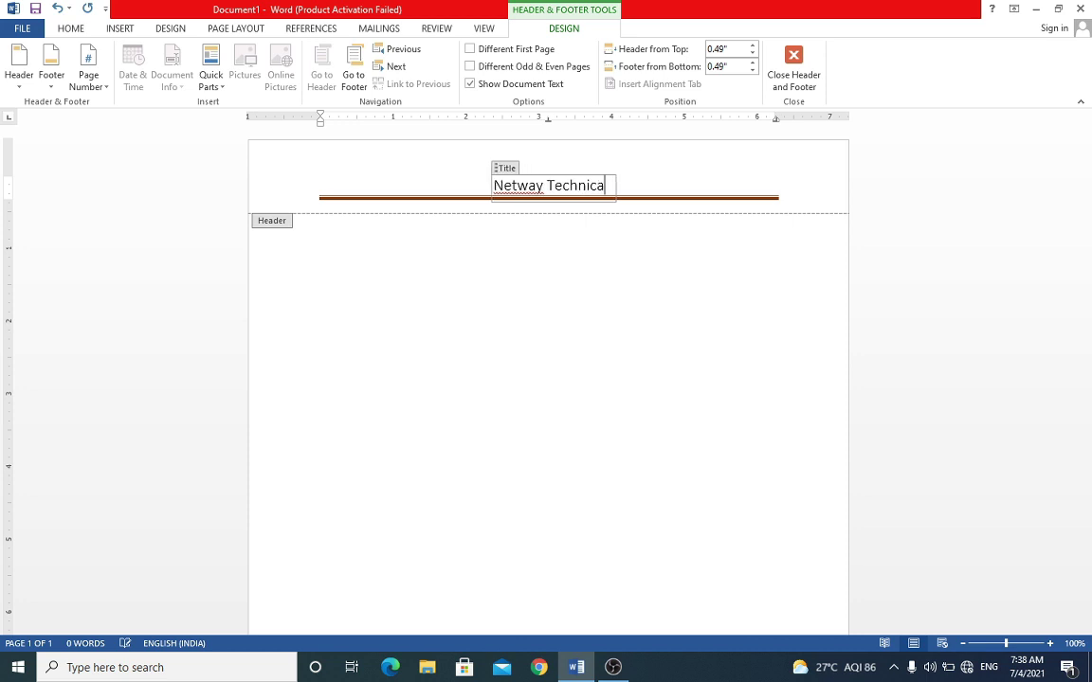
type("l Suppo")
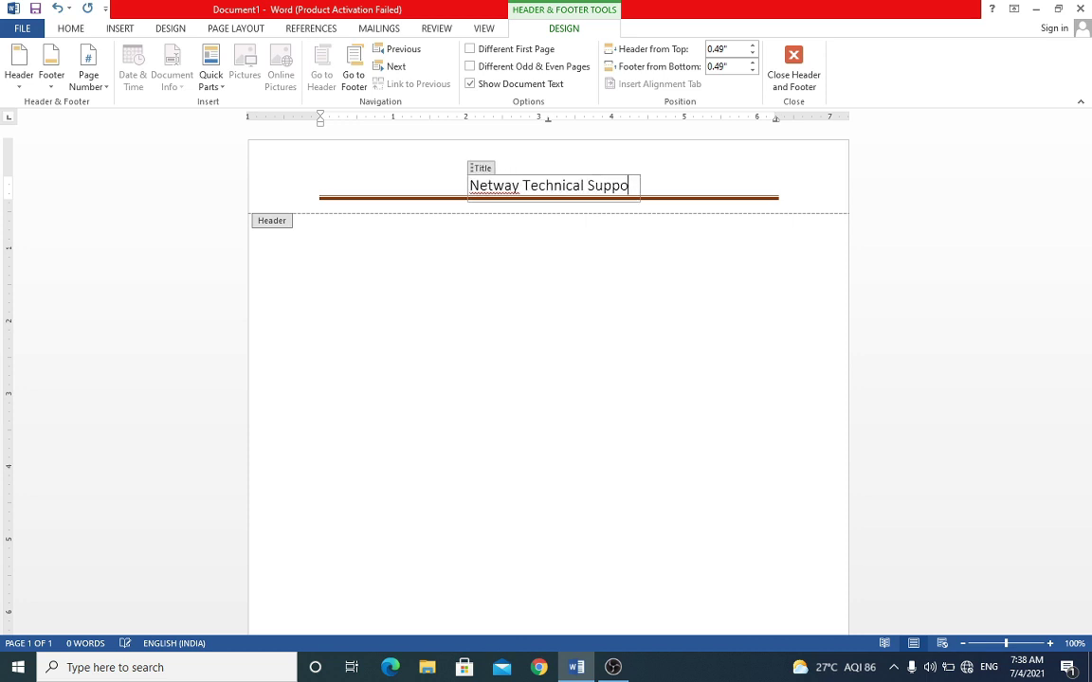
type("rt")
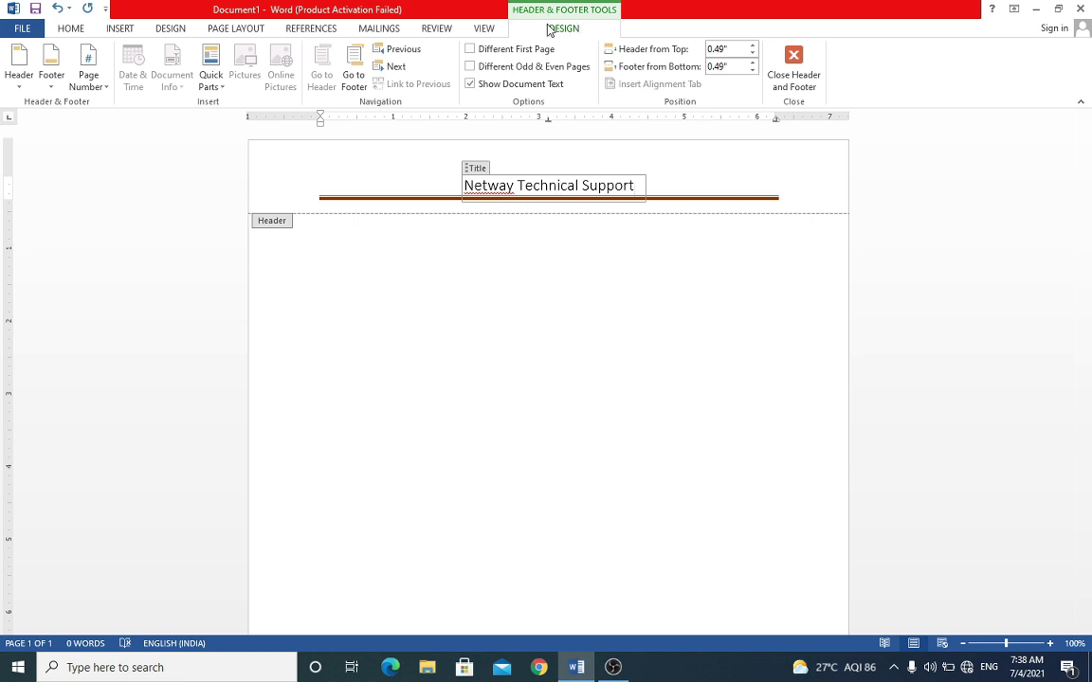
left_click(797, 75)
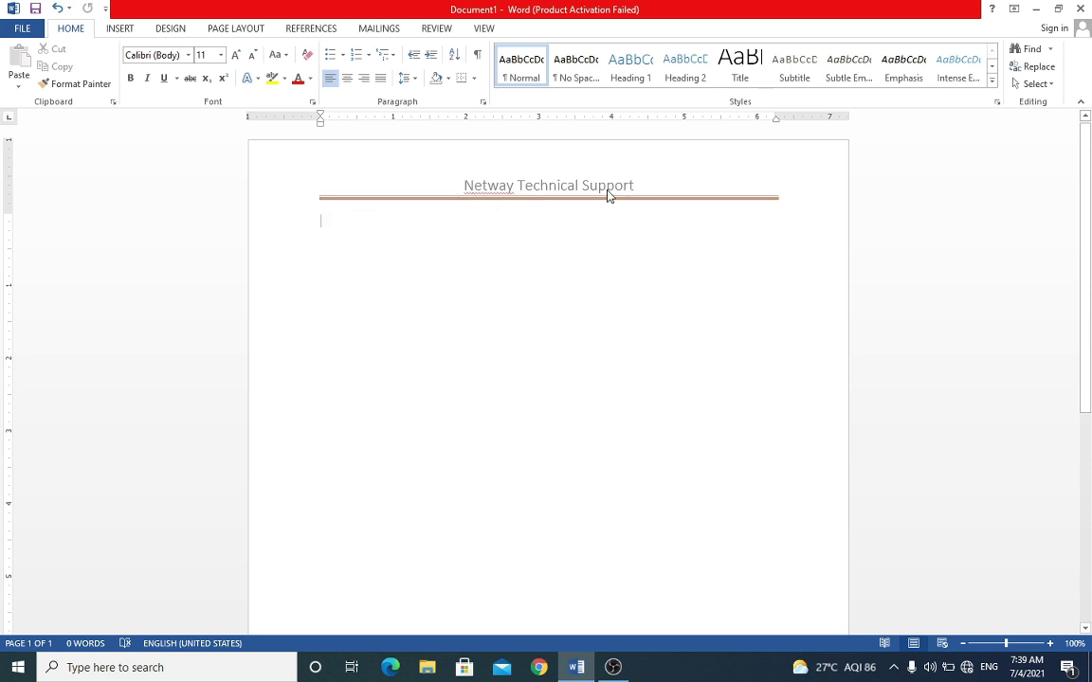
Add the Austere (Even Page) footer from the Footer gallery and close footer editing
left_click(116, 31)
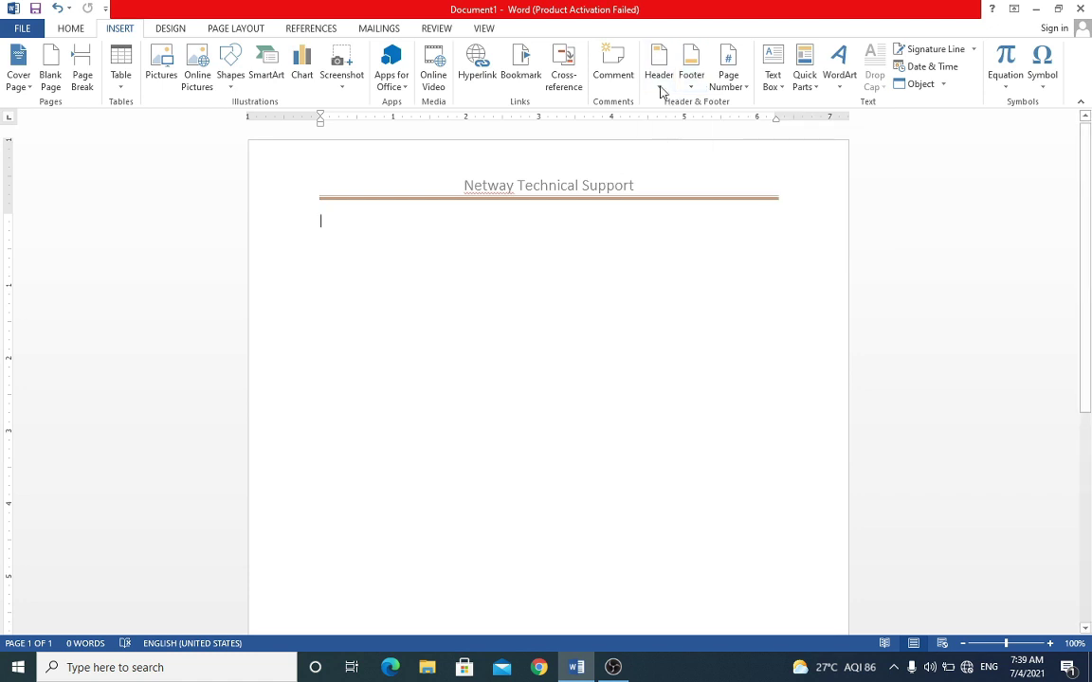
left_click(690, 84)
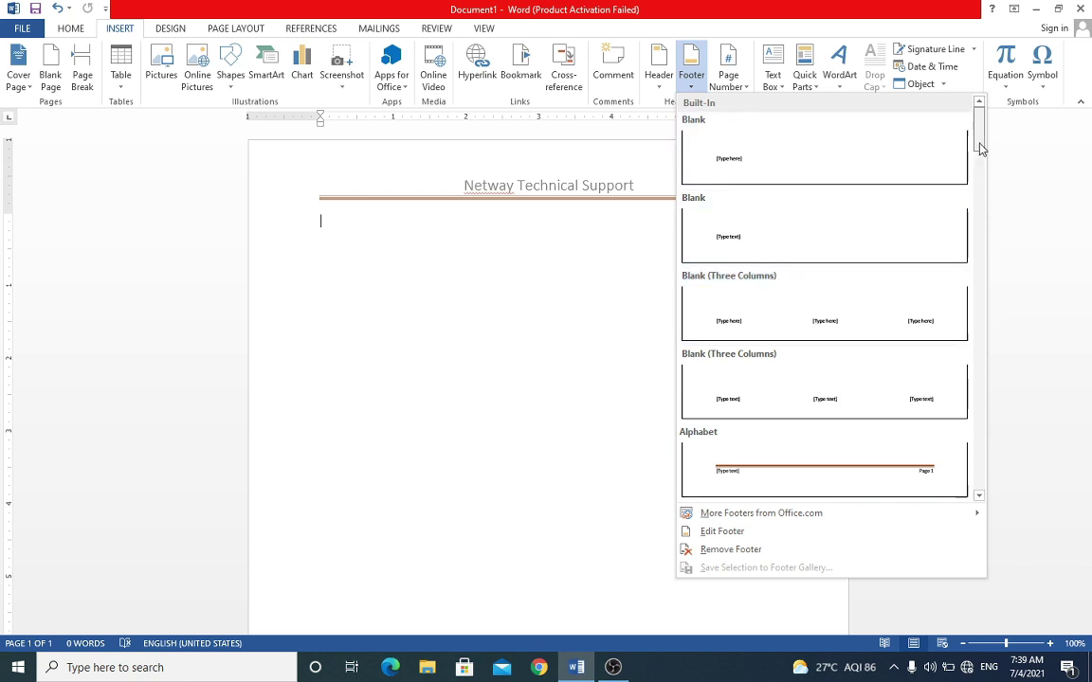
mouse_move(981, 149)
left_mouse_down()
mouse_move(984, 475)
mouse_move(983, 142)
left_mouse_up()
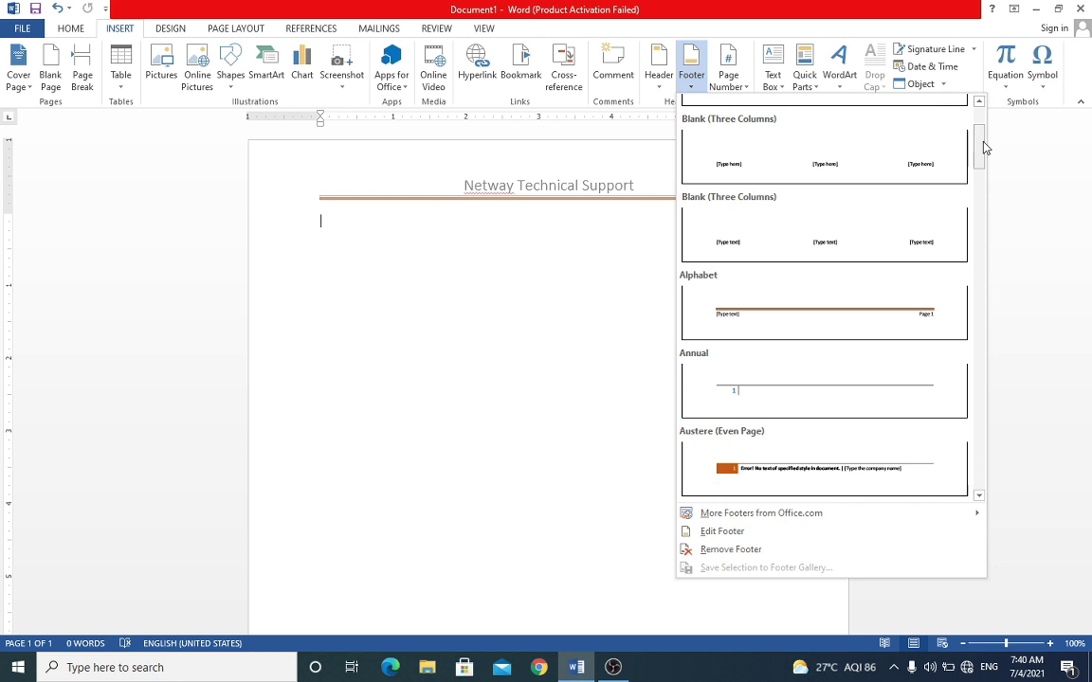
left_click(769, 481)
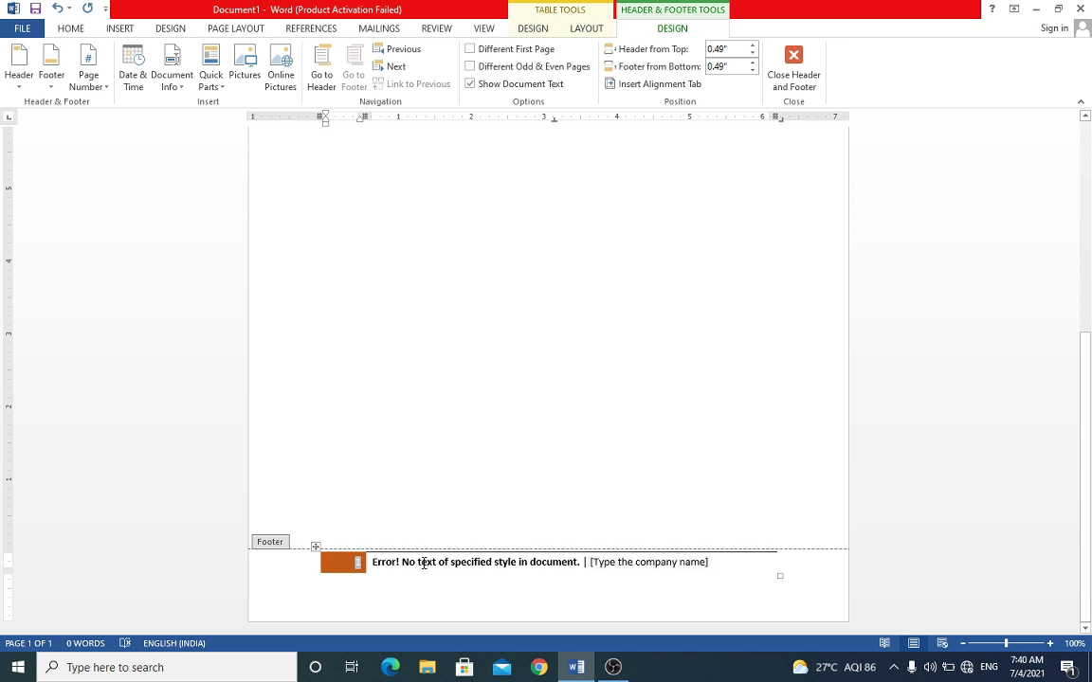
left_click(798, 74)
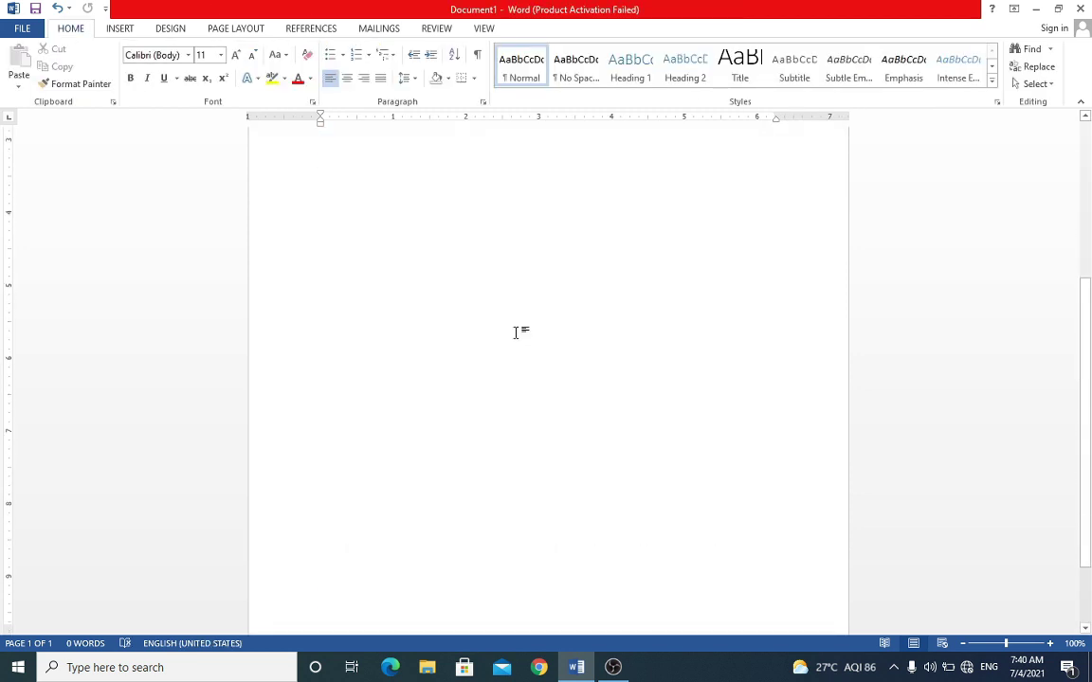
scroll(517, 332, "down", 4)
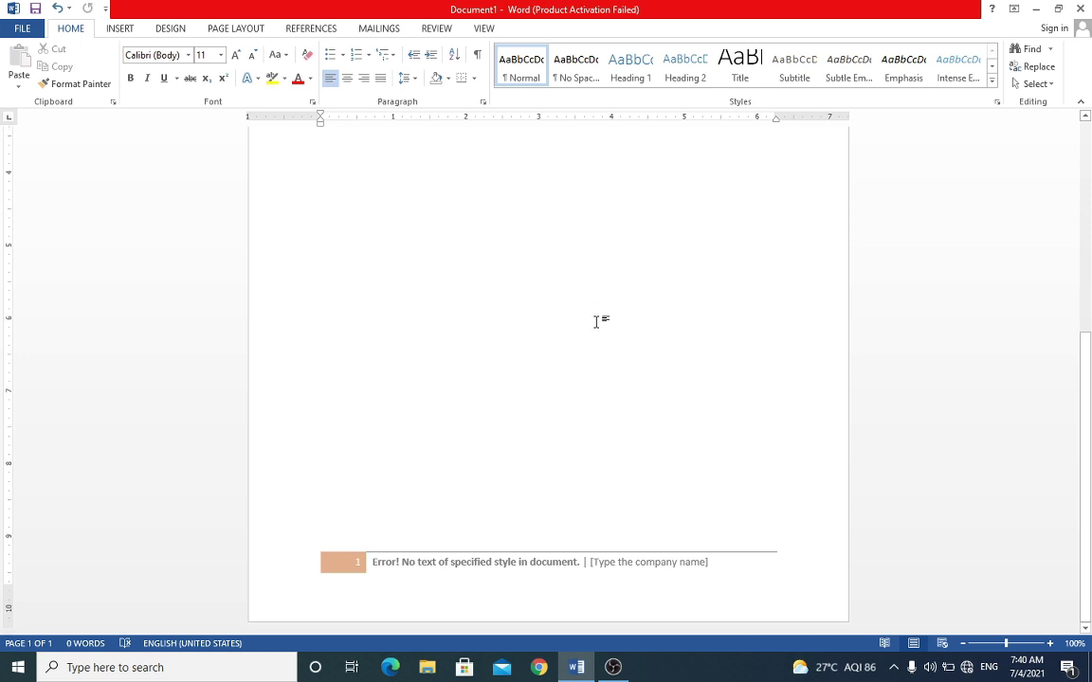
scroll(596, 323, "up", 5)
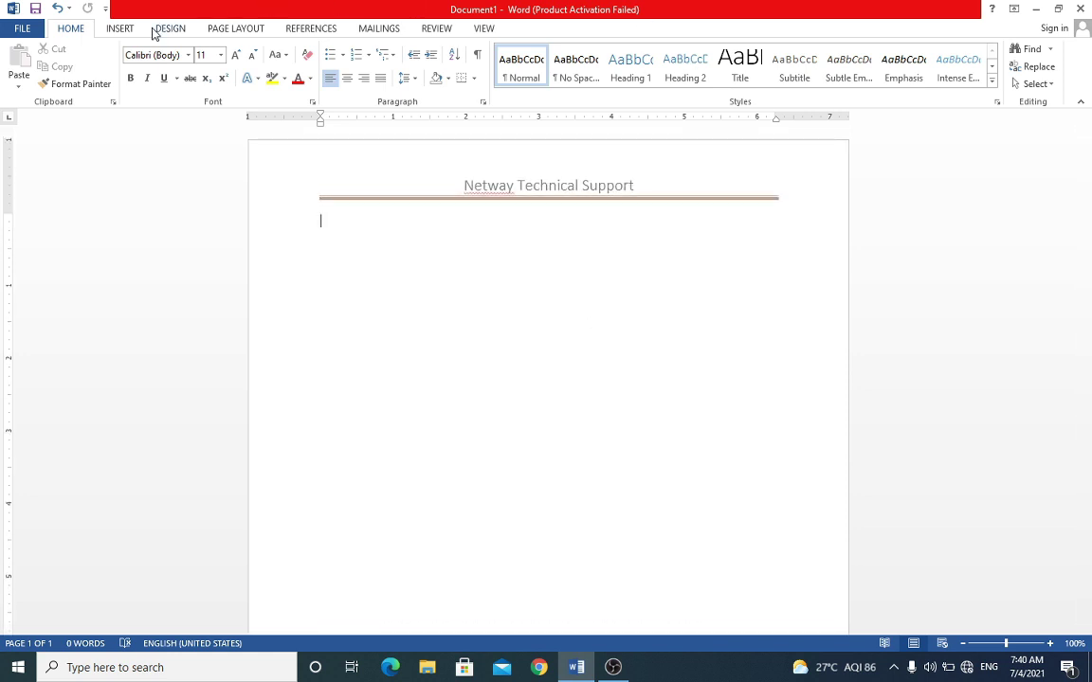
Remove the Netway Technical Support header using Header > Remove Header
left_click(118, 32)
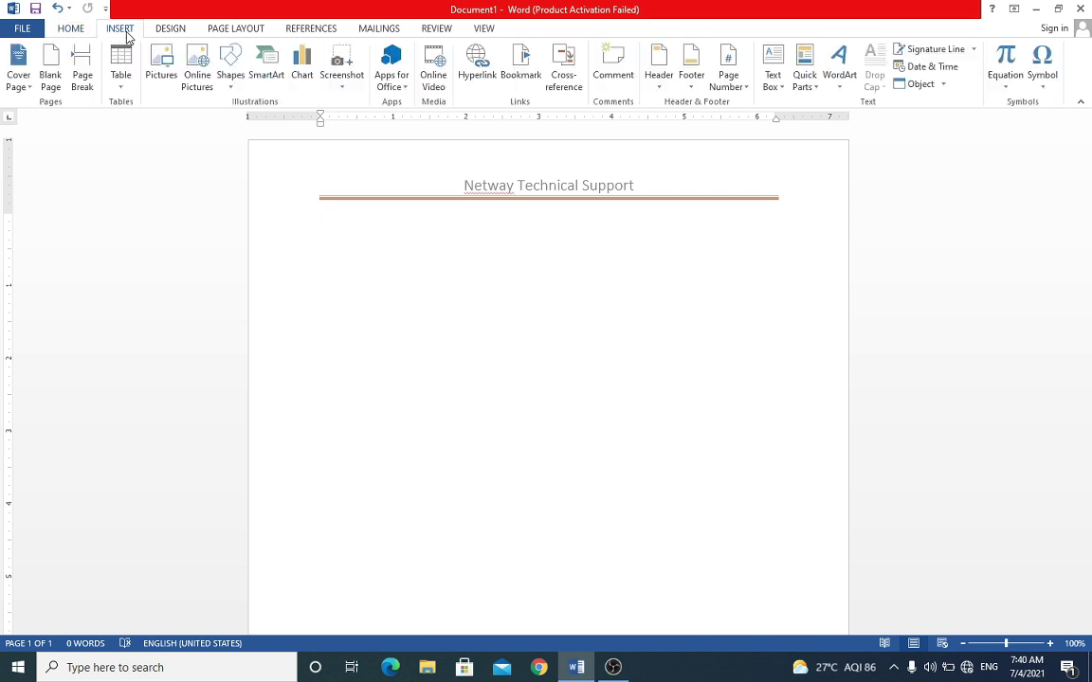
left_click(665, 89)
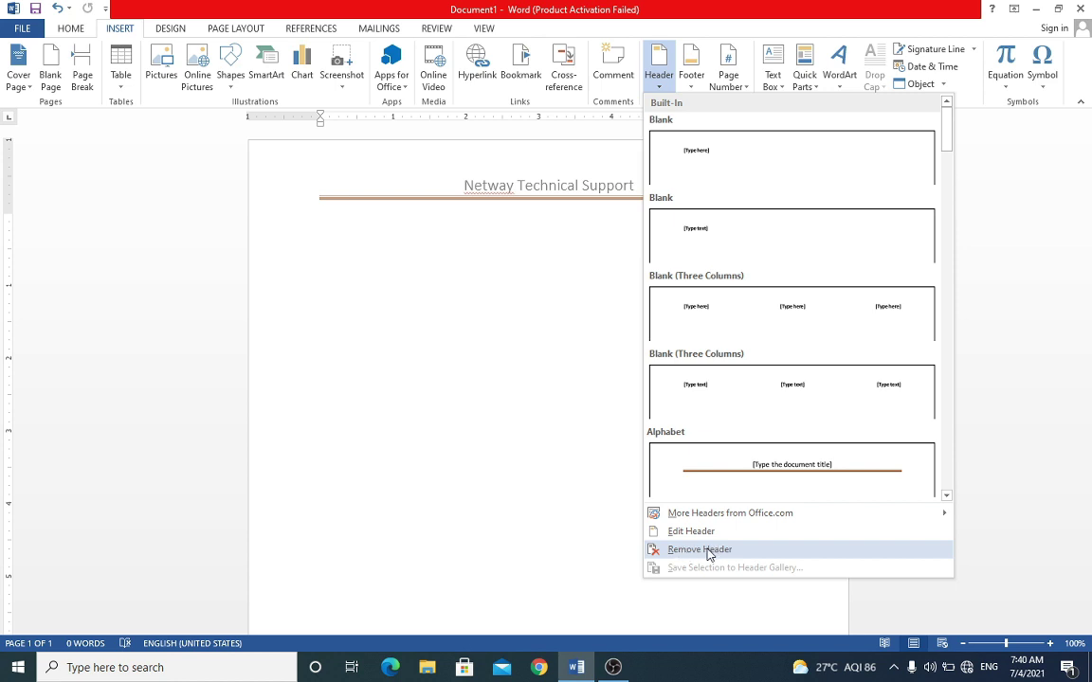
left_click(709, 553)
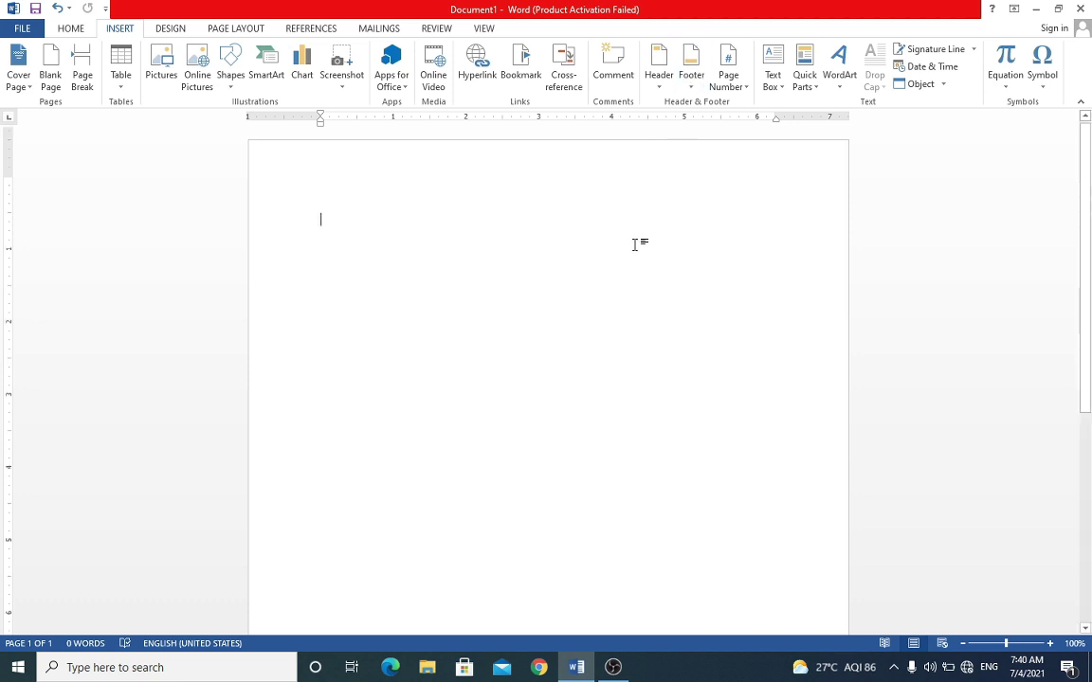
Remove the Austere footer using Footer > Remove Footer
scroll(635, 251, "down", 5)
left_click(691, 68)
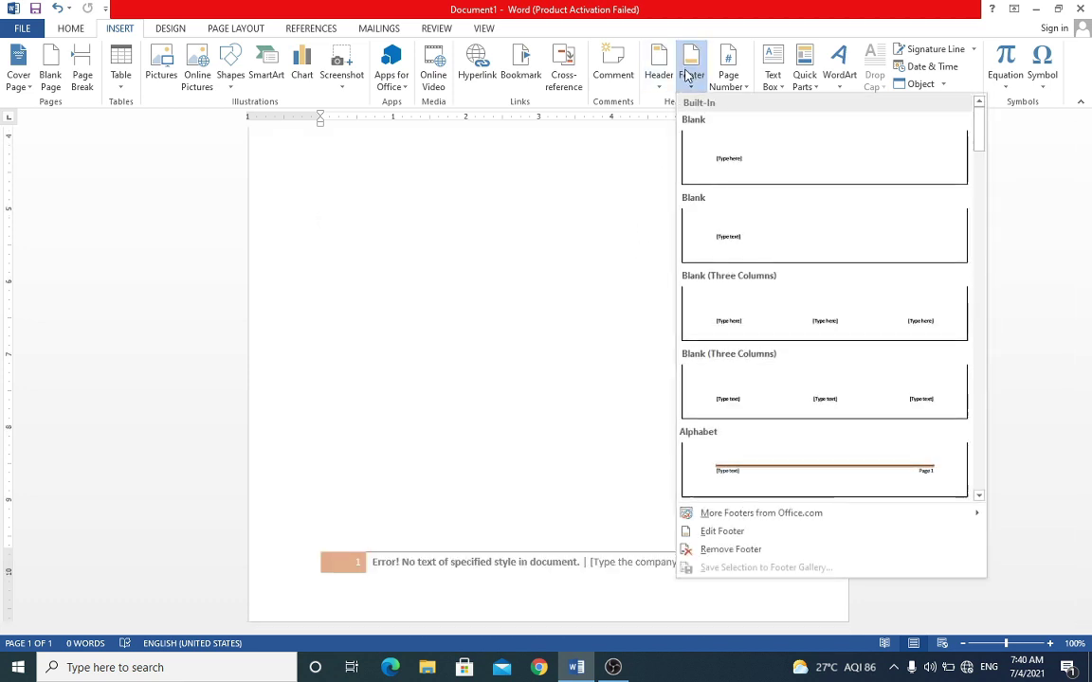
left_click(735, 552)
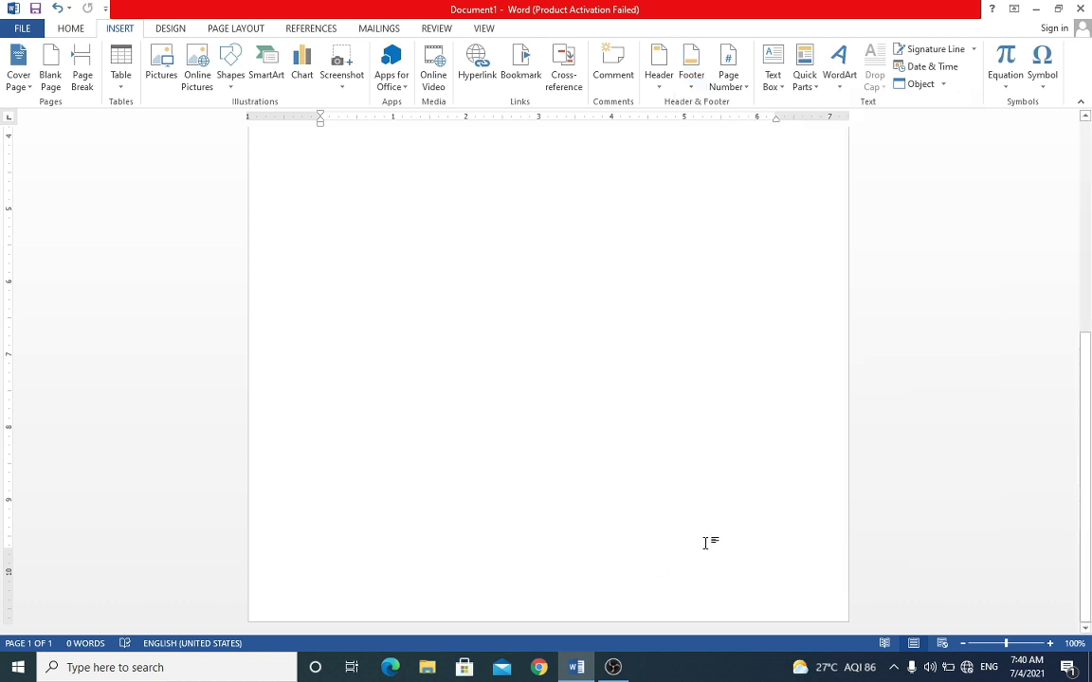
scroll(707, 446, "up", 3)
scroll(707, 445, "up", 3)
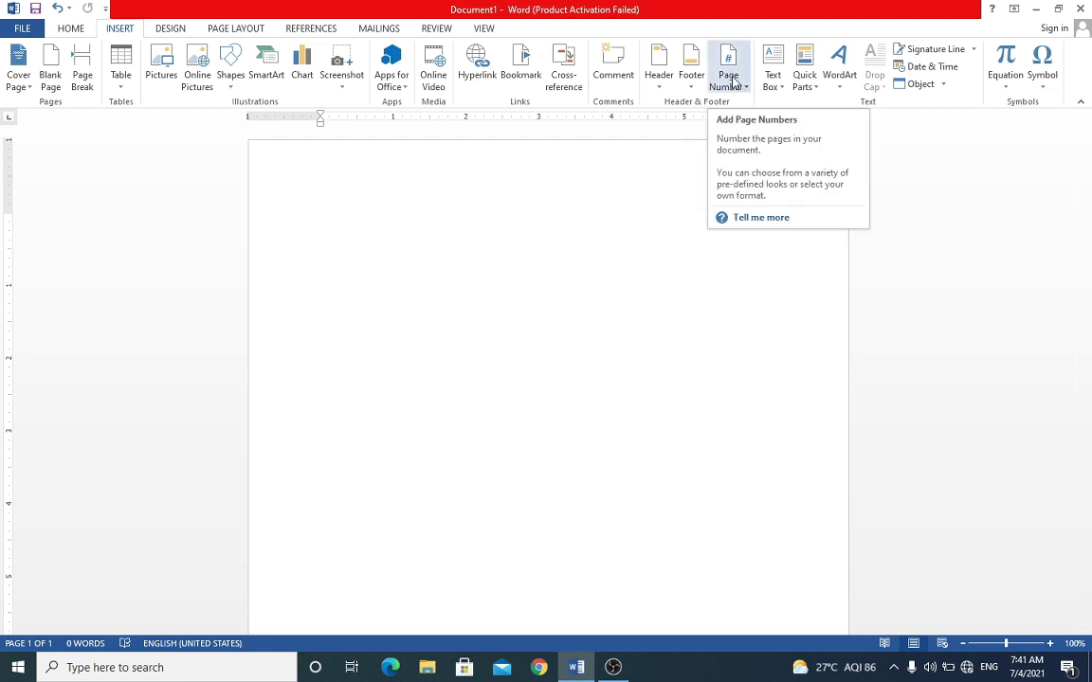
Add an Accent Bar 1 '1 | Page' number at the top of the page and close the header
left_click(733, 84)
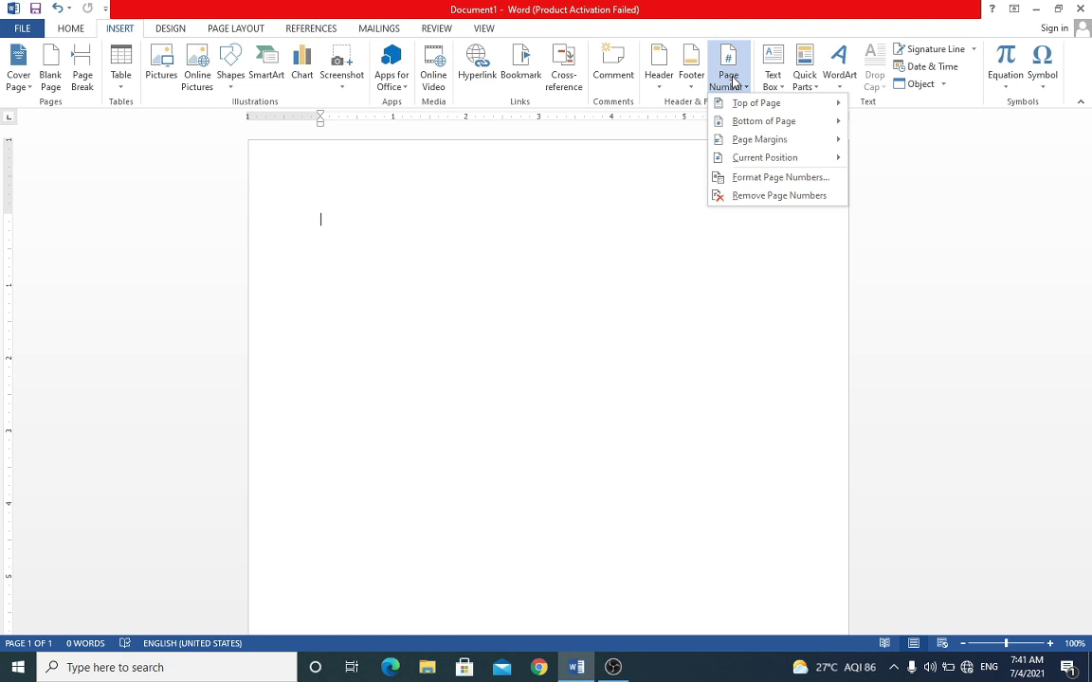
mouse_move(756, 104)
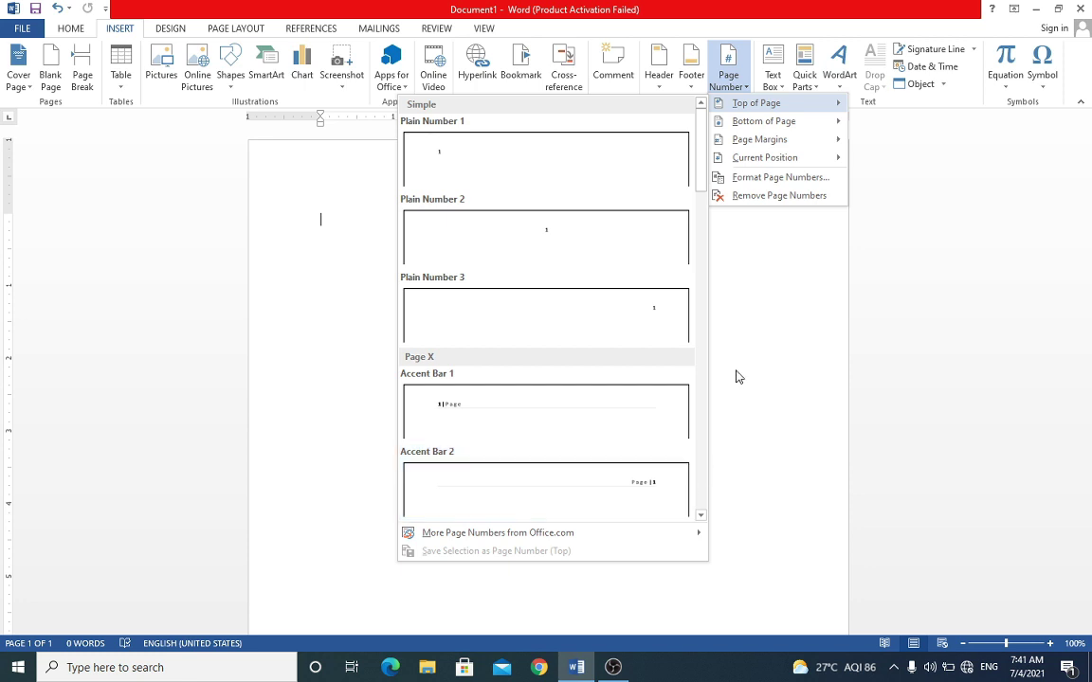
mouse_move(704, 187)
left_mouse_down()
mouse_move(698, 502)
mouse_move(705, 214)
mouse_move(730, 144)
left_mouse_up()
left_click(488, 420)
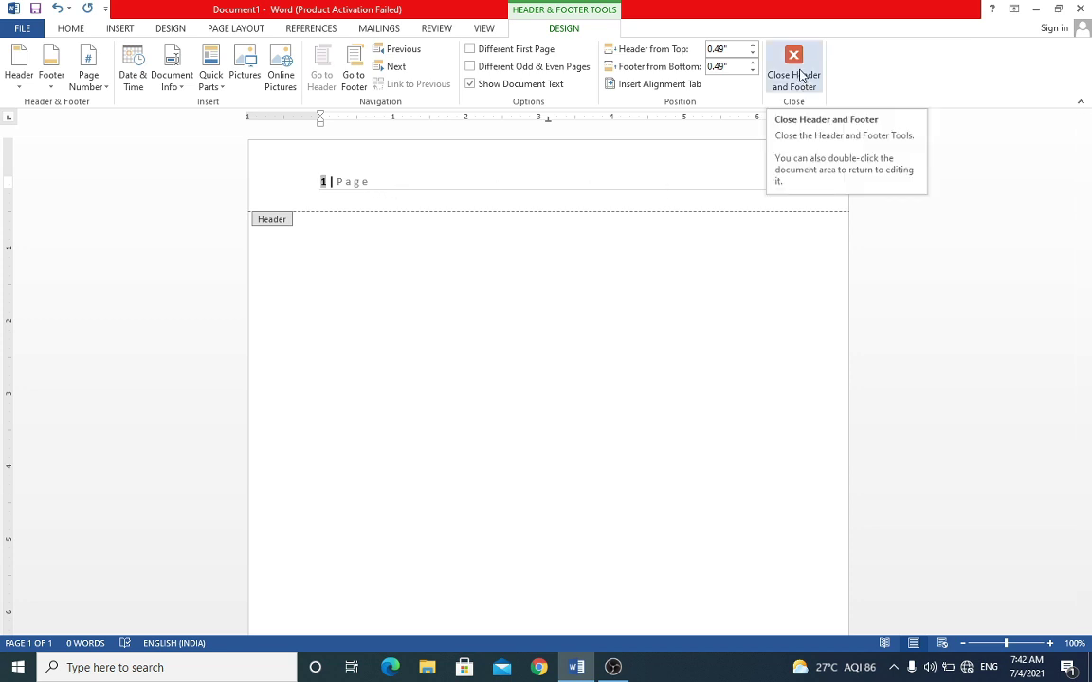
left_click(794, 74)
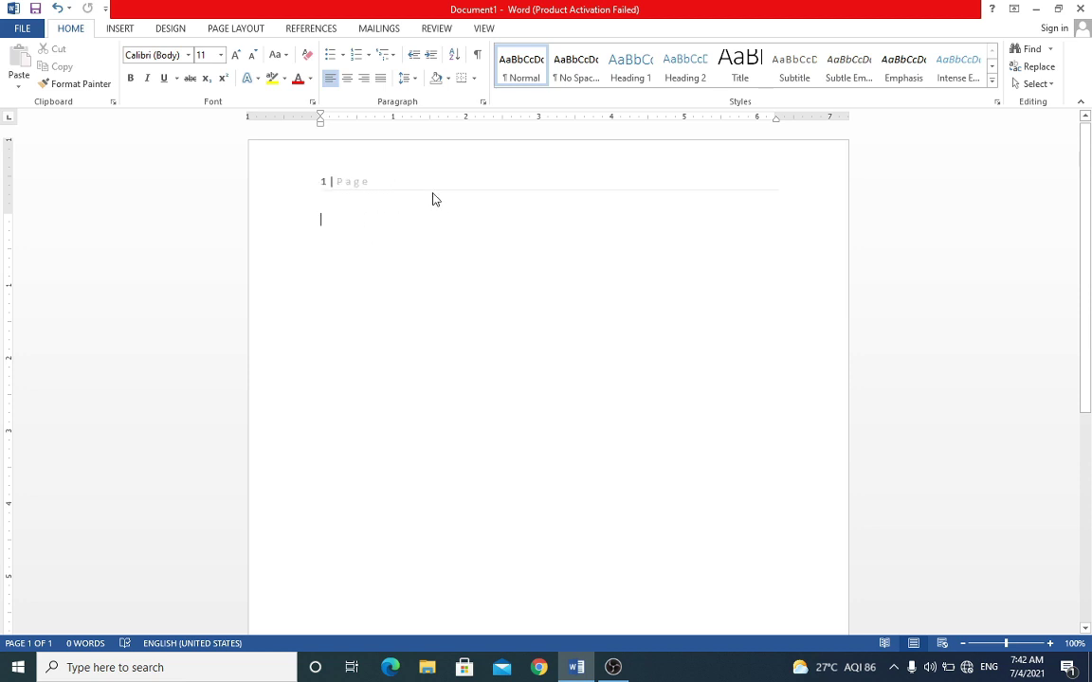
In Format Page Numbers, choose Start at and set the starting number to 25
left_click(118, 30)
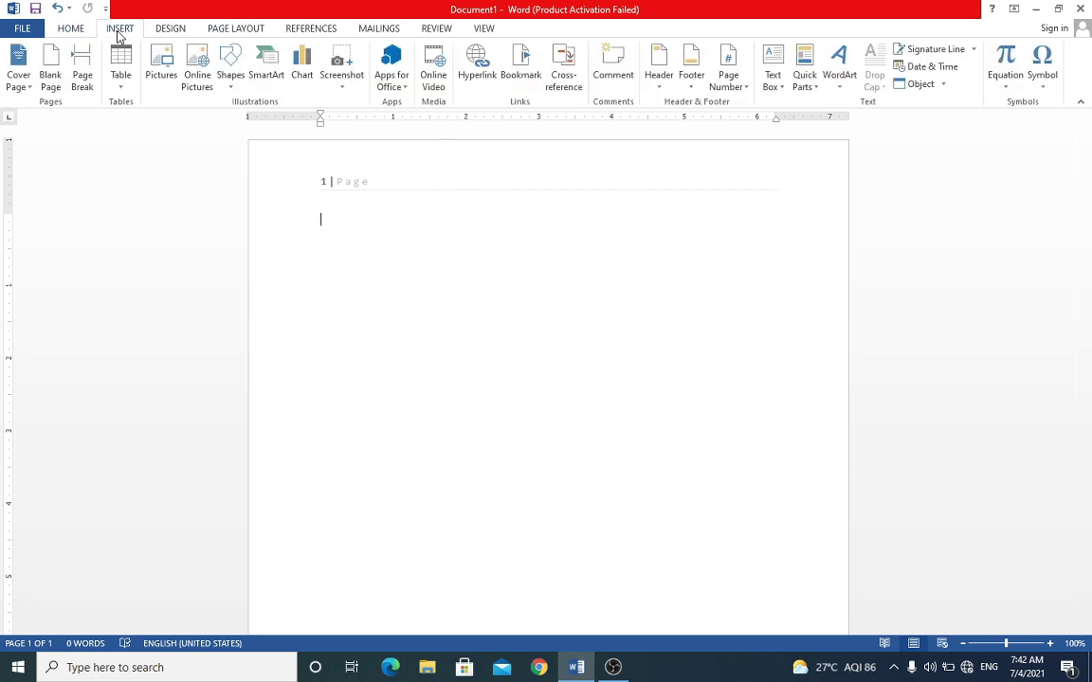
left_click(727, 80)
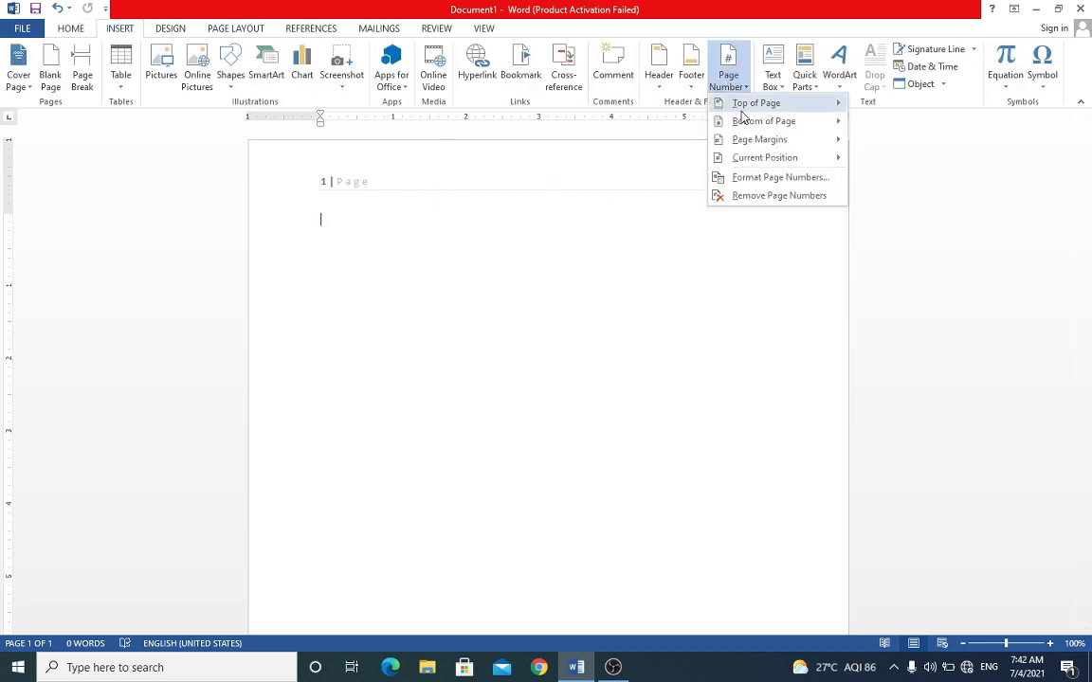
mouse_move(763, 121)
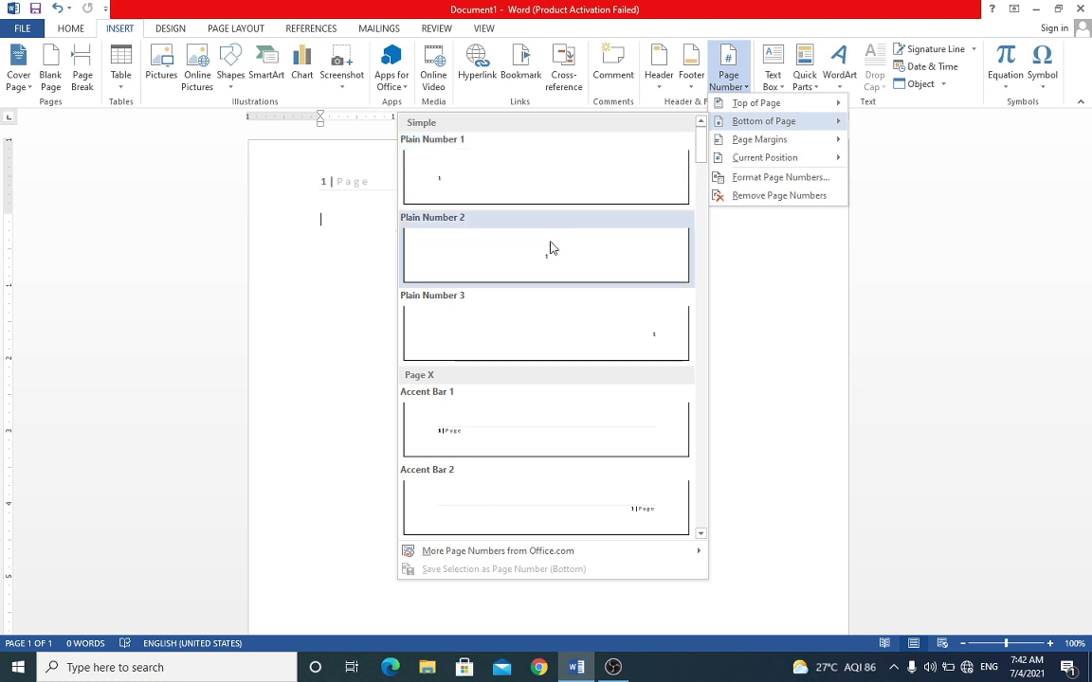
scroll(541, 428, "down", 3)
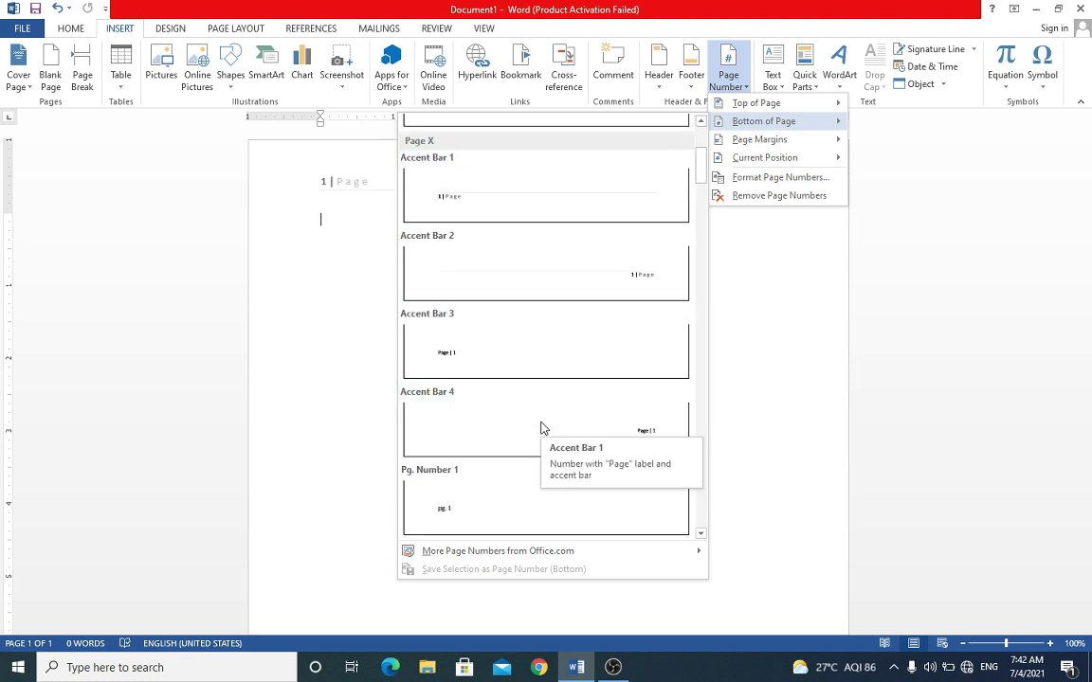
scroll(548, 328, "down", 3)
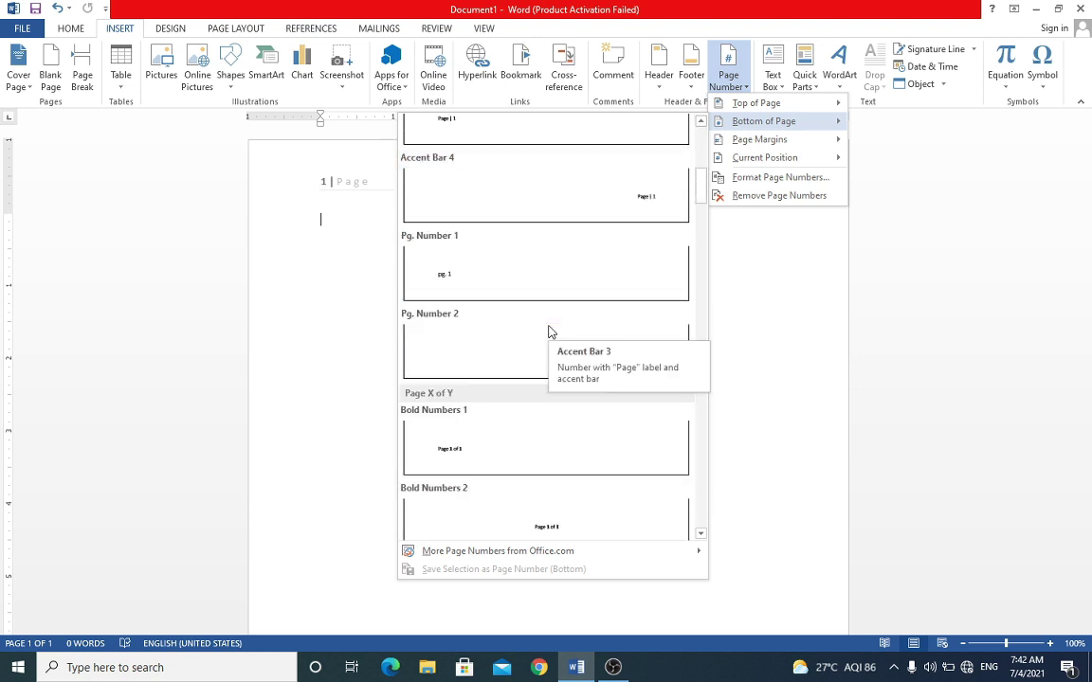
scroll(549, 331, "down", 3)
scroll(548, 330, "down", 3)
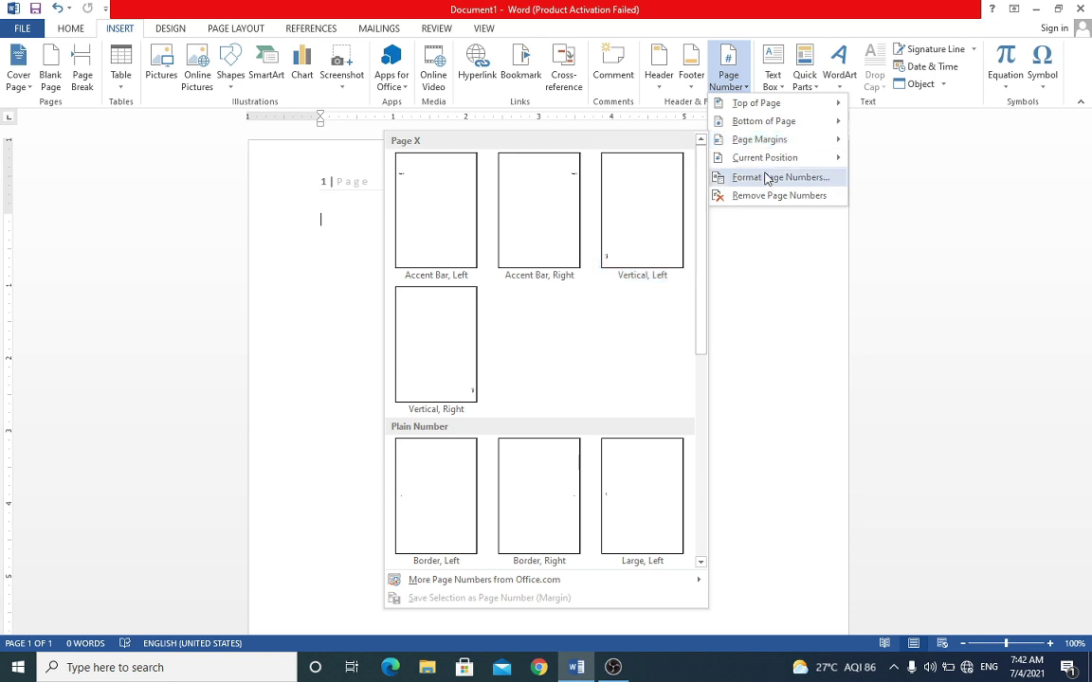
mouse_move(764, 157)
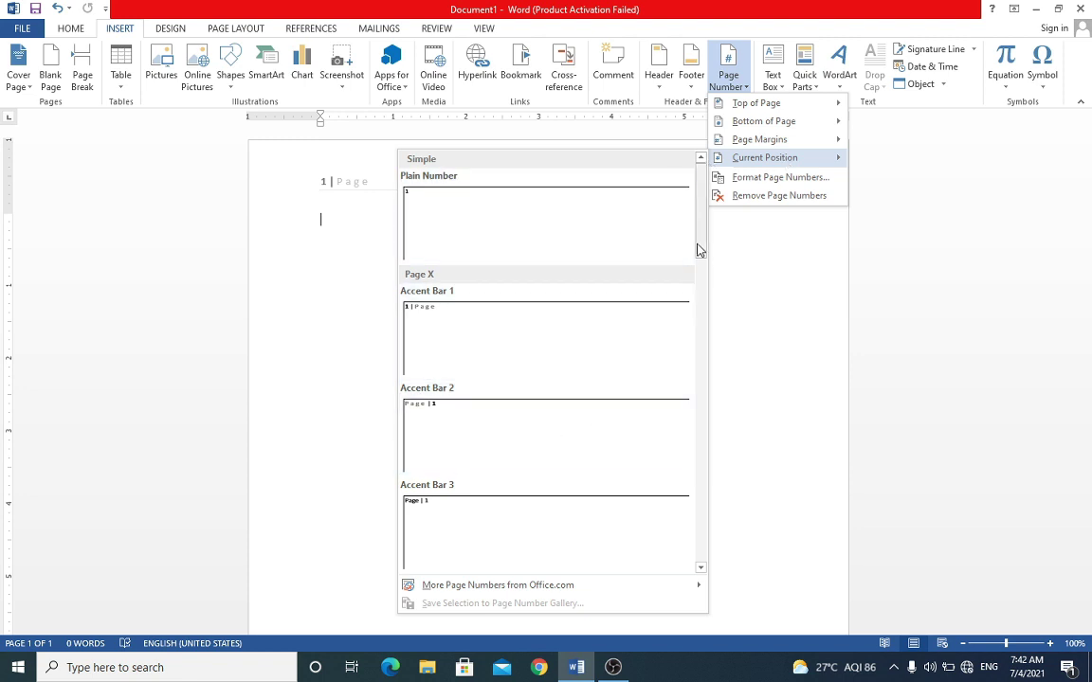
mouse_move(699, 249)
left_mouse_down()
mouse_move(702, 546)
mouse_move(711, 210)
left_mouse_up()
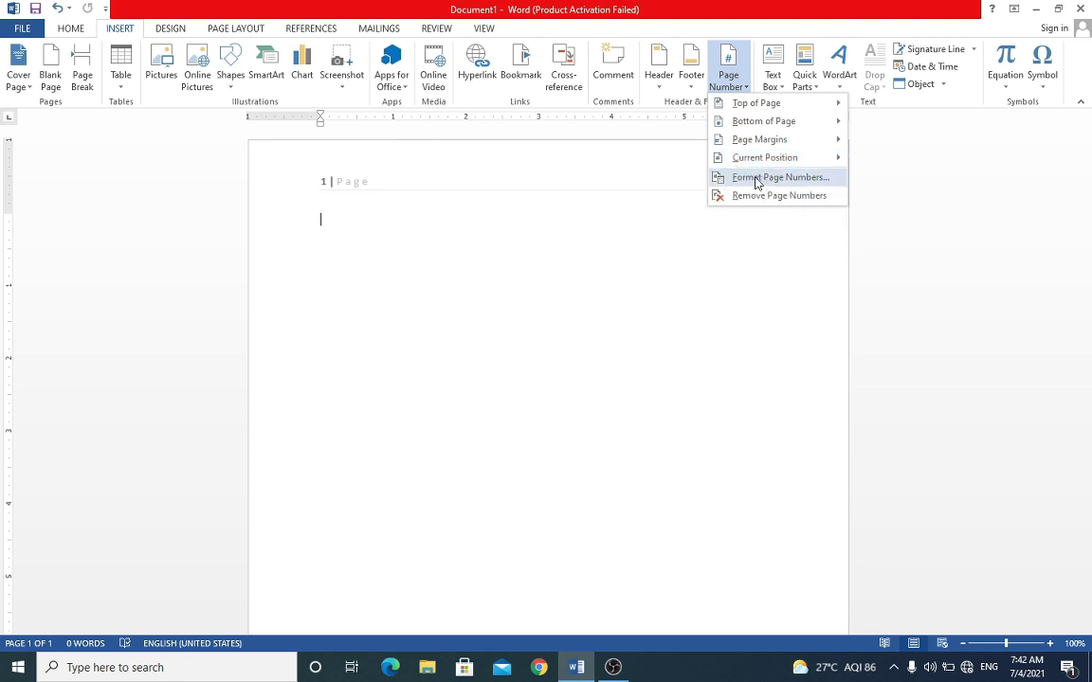
left_click(757, 179)
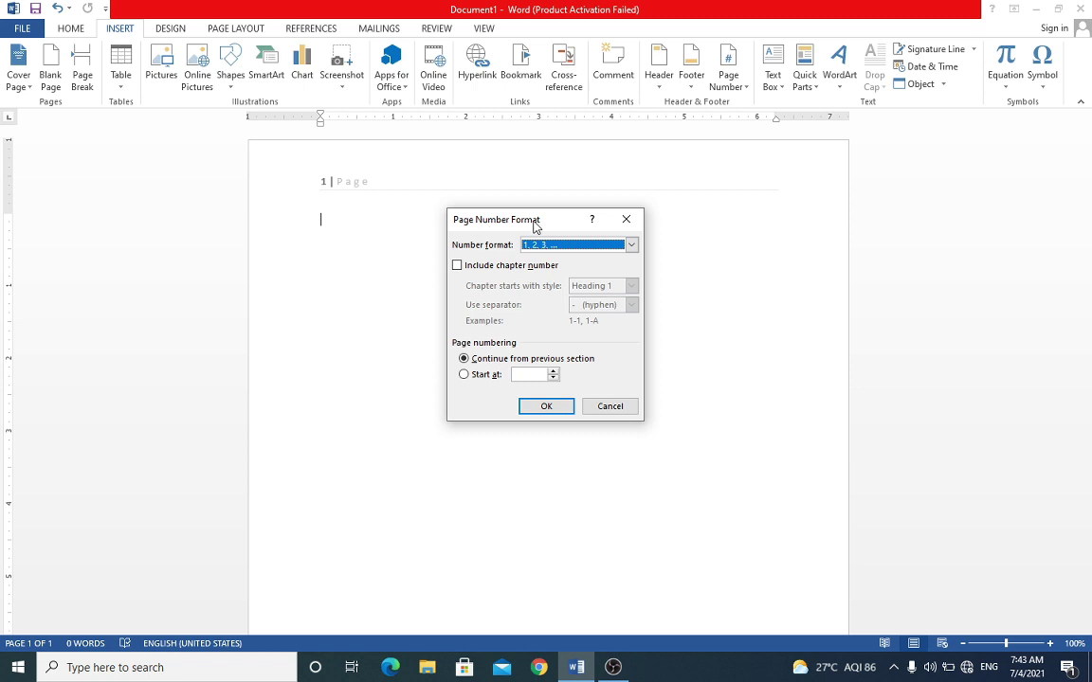
left_click(481, 377)
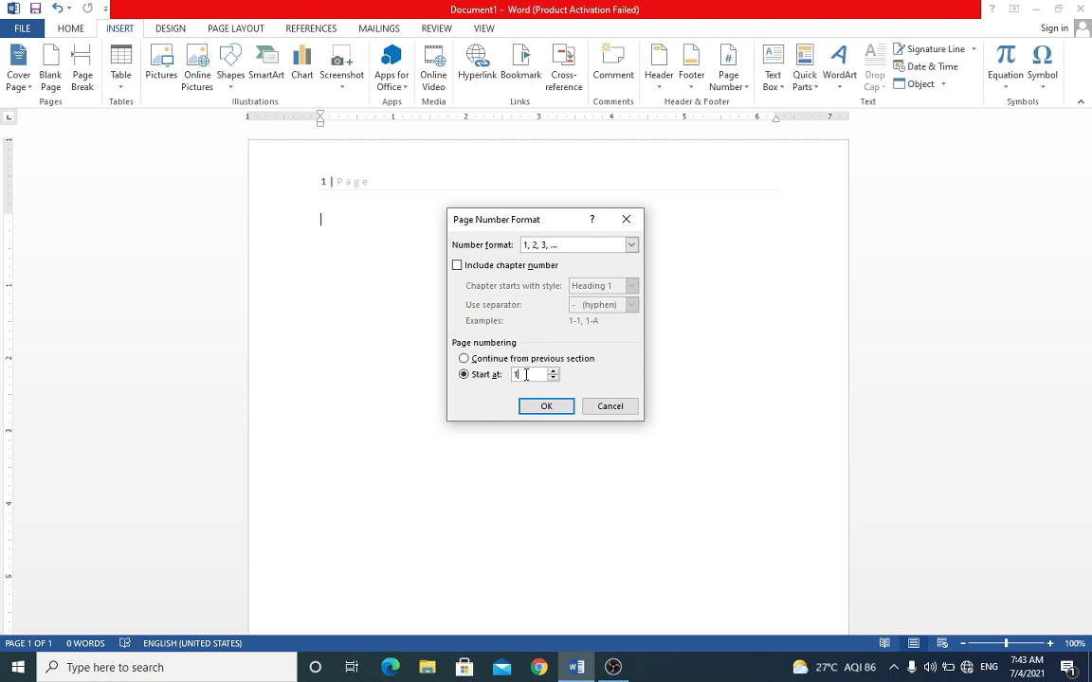
double_click(538, 375)
type("25")
Confirm the Page Number Format dialog so the header reads '25 | Page'
left_click(547, 407)
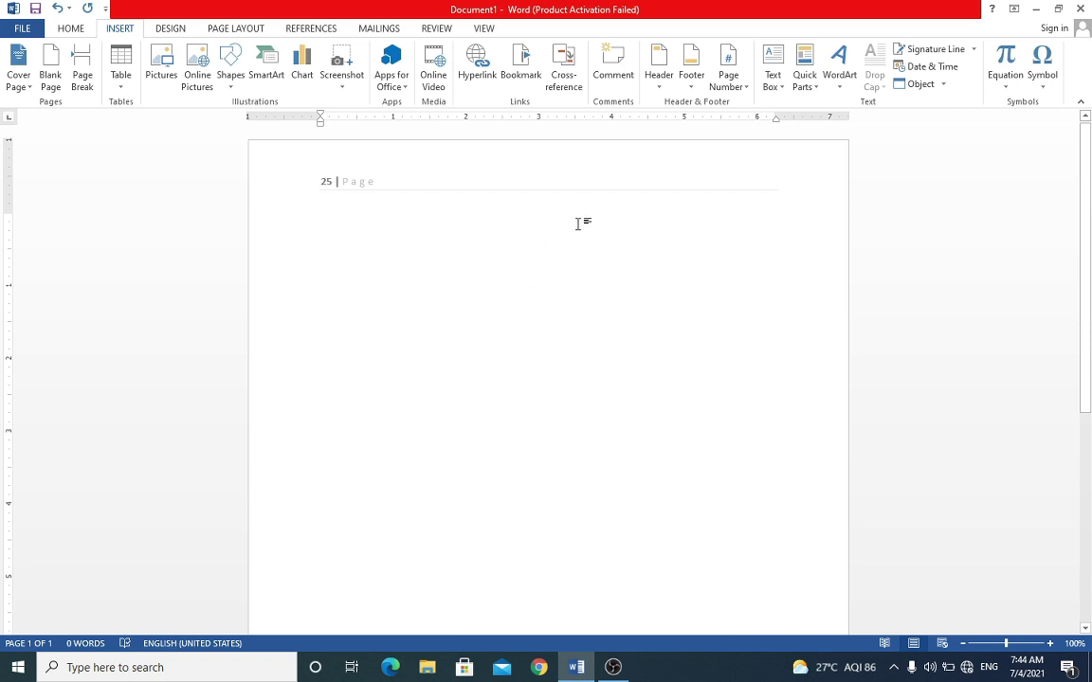
left_click(731, 84)
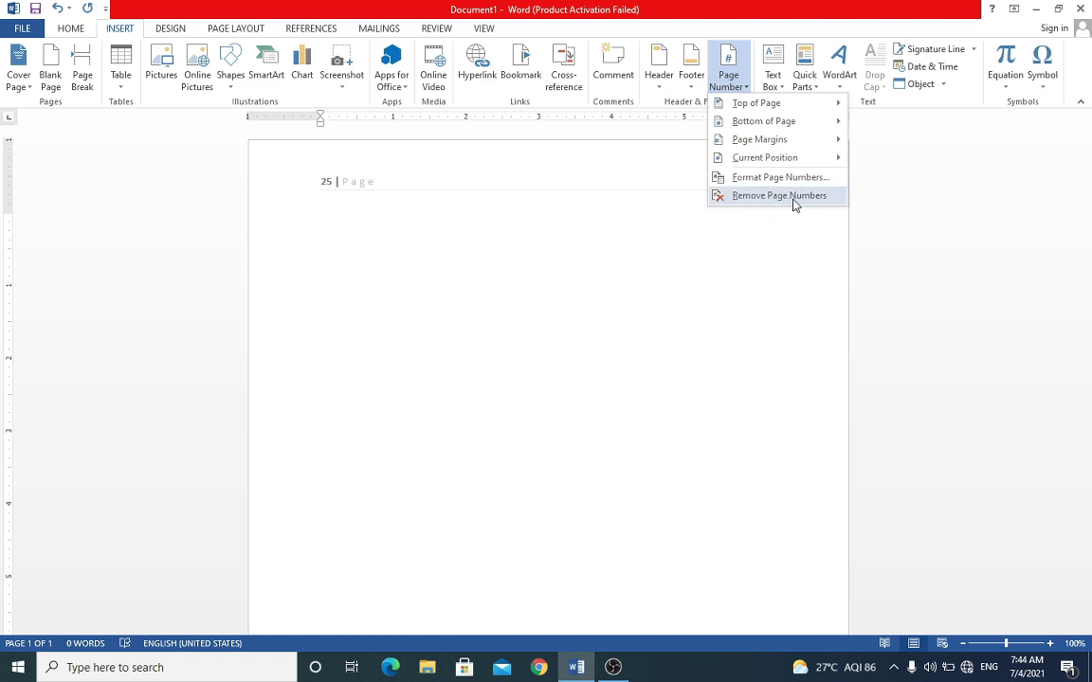
Remove the '25 | Page' number from the header with Remove Page Numbers
left_click(758, 196)
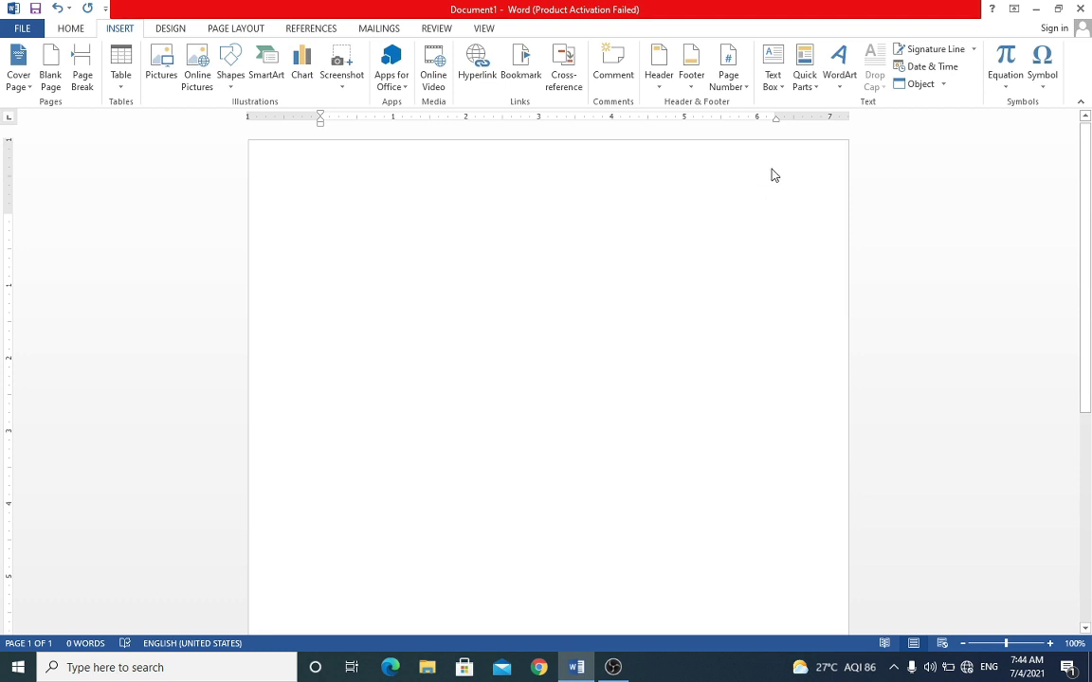
Insert the Alphabet Quote text box from the Built-In Text Box gallery
left_click(784, 89)
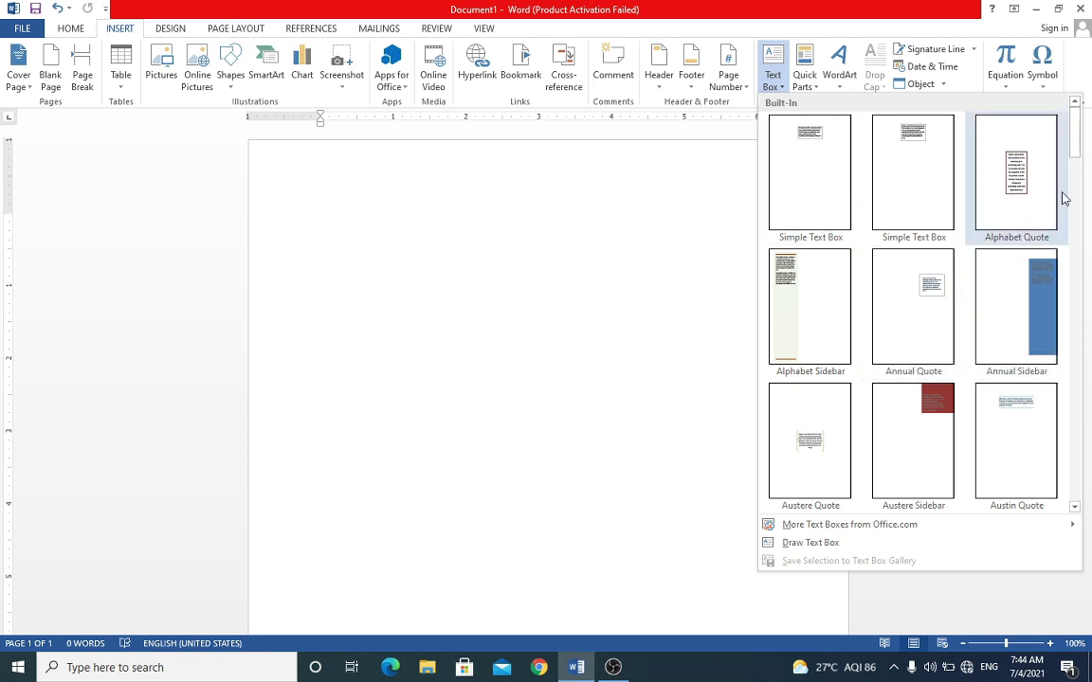
mouse_move(1076, 149)
left_mouse_down()
mouse_move(1087, 251)
mouse_move(1076, 496)
mouse_move(1080, 128)
left_mouse_up()
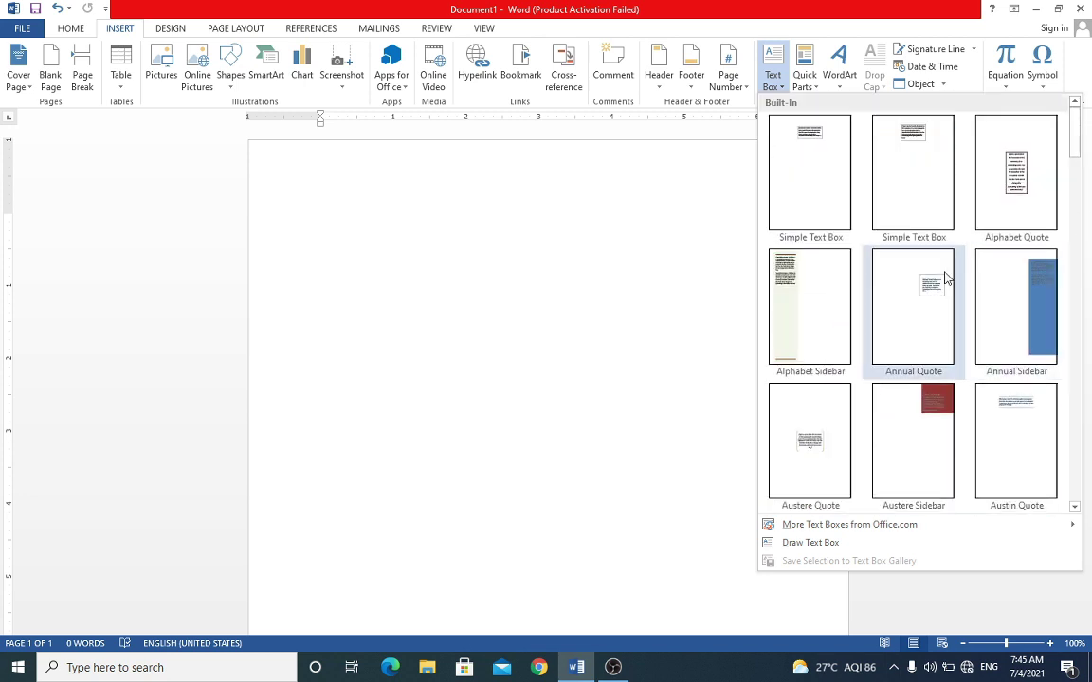
left_click(1014, 187)
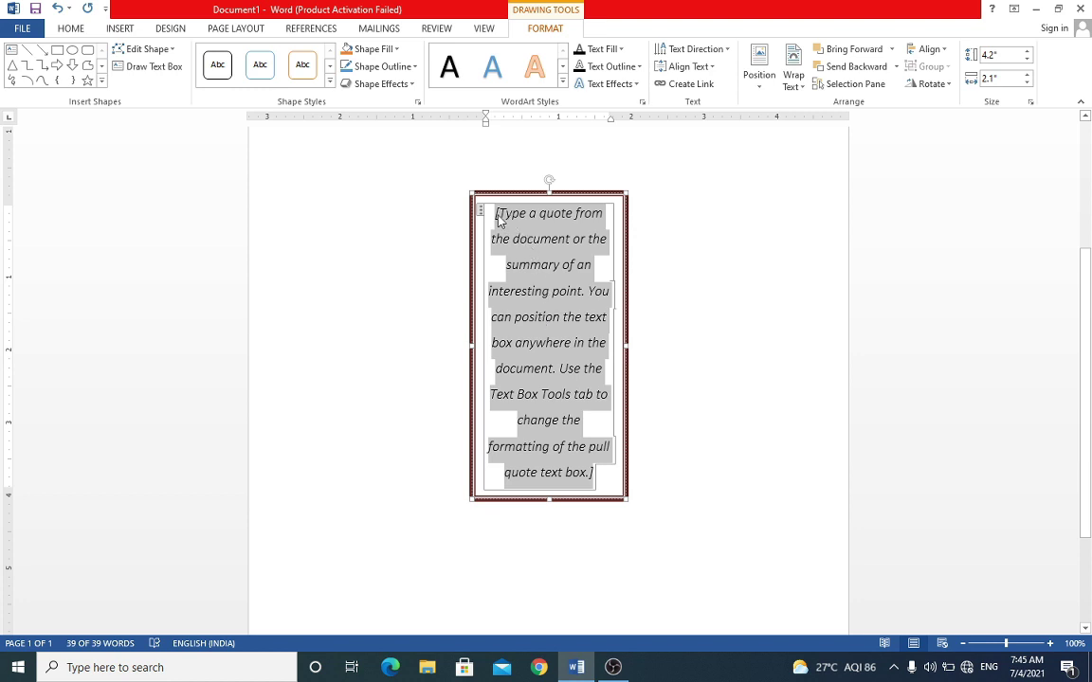
Reposition the pull-quote text box, moving it up-left and then to the right
left_click(602, 195)
left_click(684, 264)
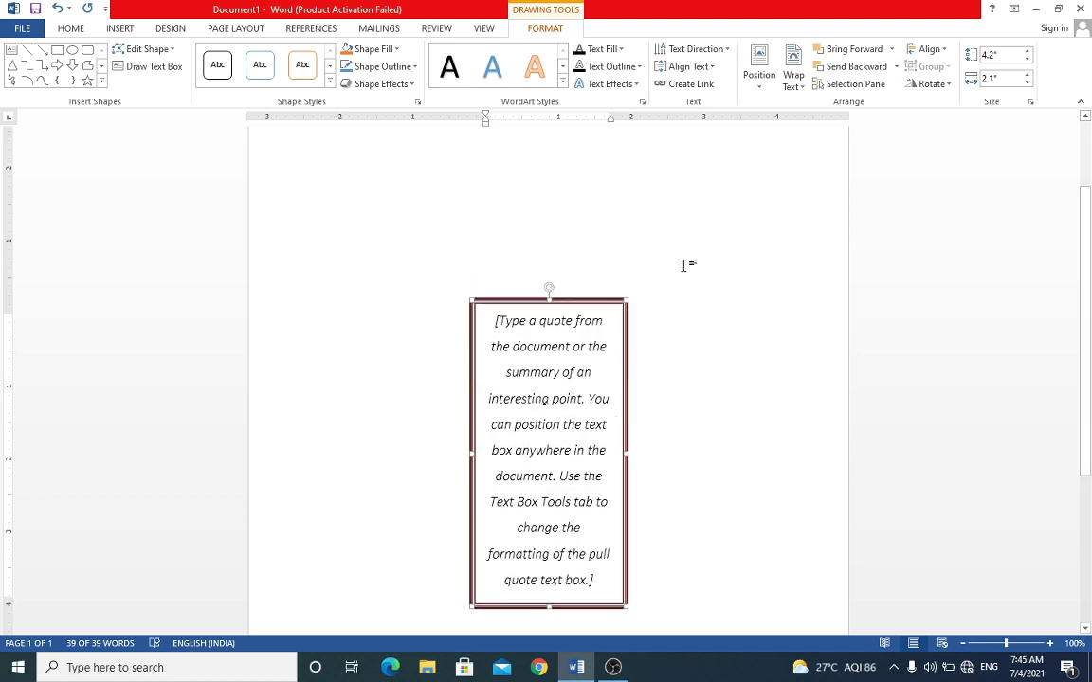
scroll(686, 266, "down", 3)
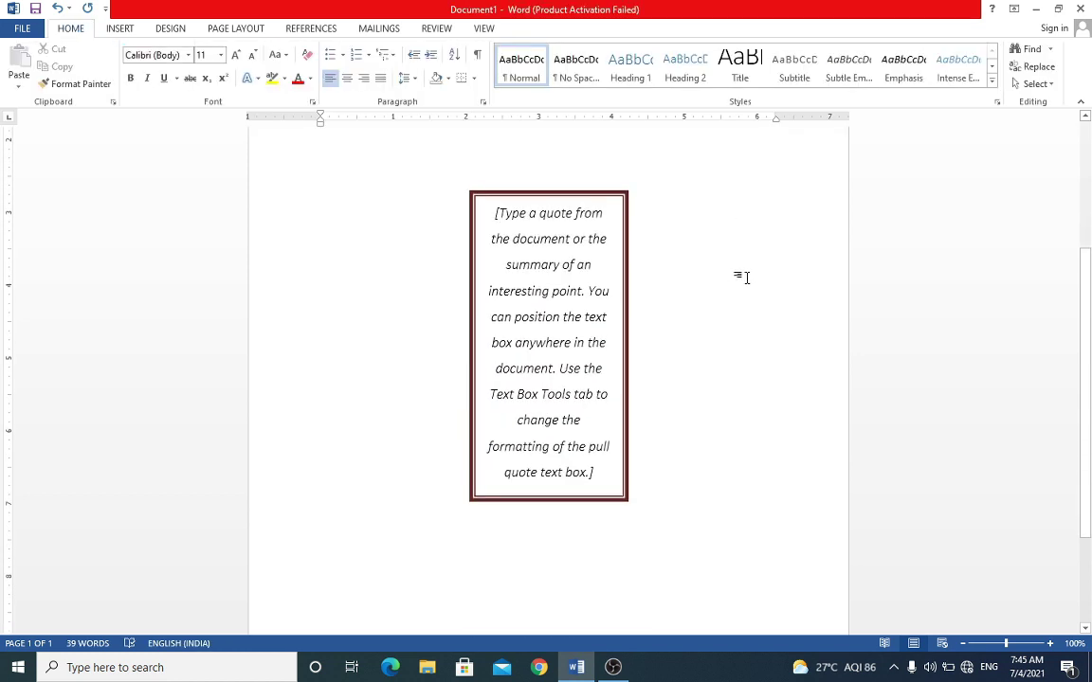
scroll(744, 277, "up", 5)
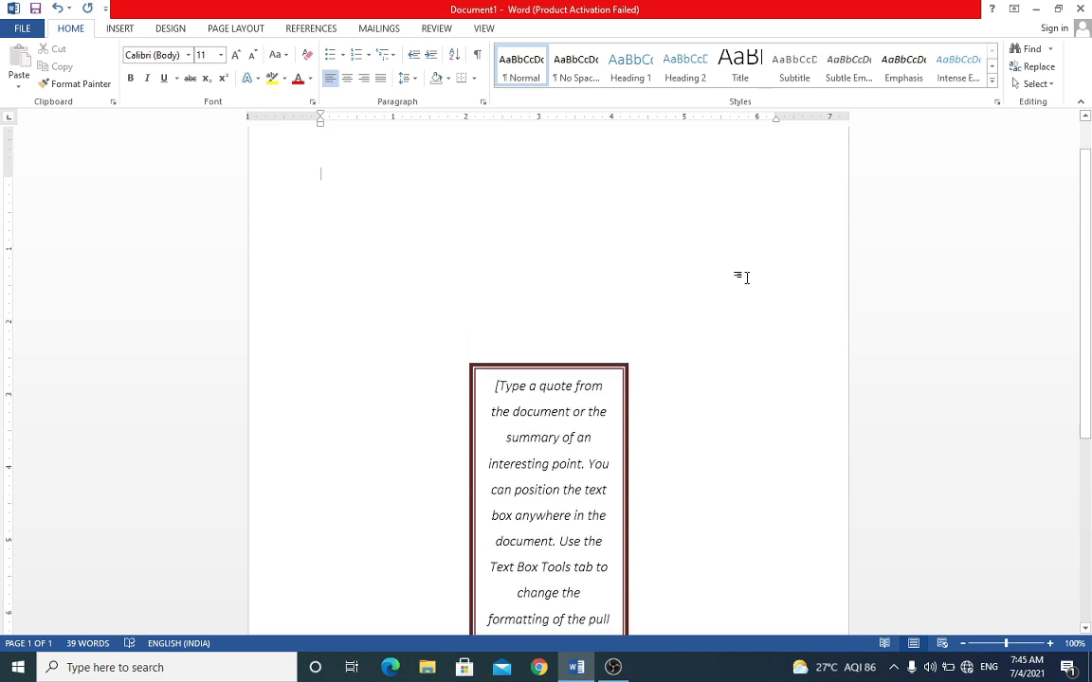
left_click_drag(613, 417, 525, 279)
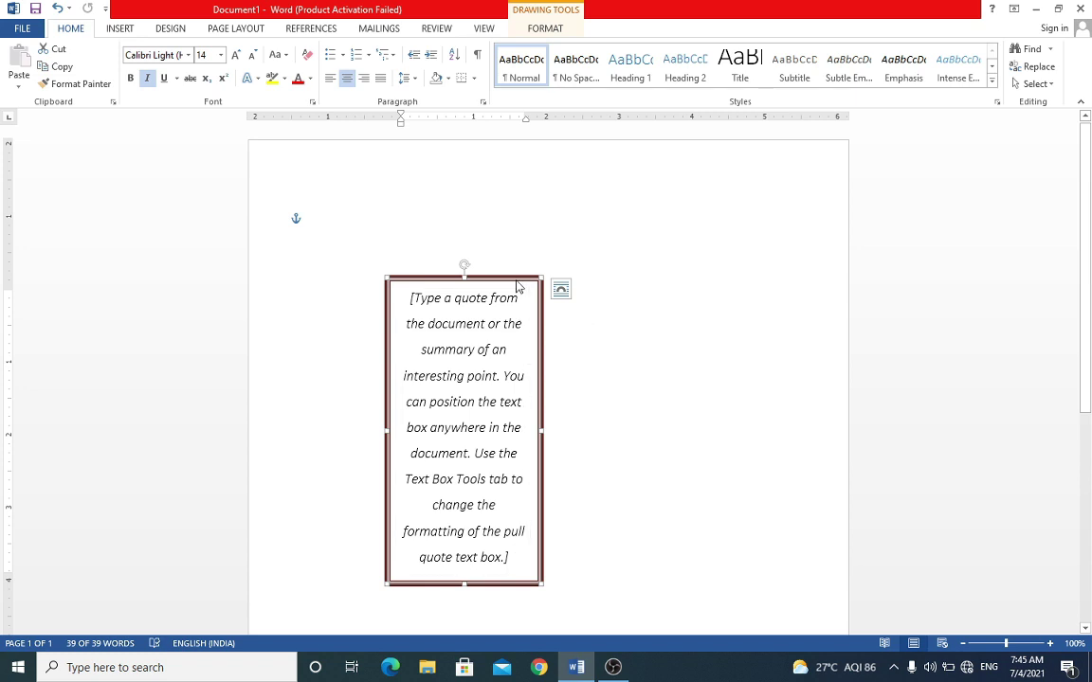
left_click_drag(515, 278, 665, 246)
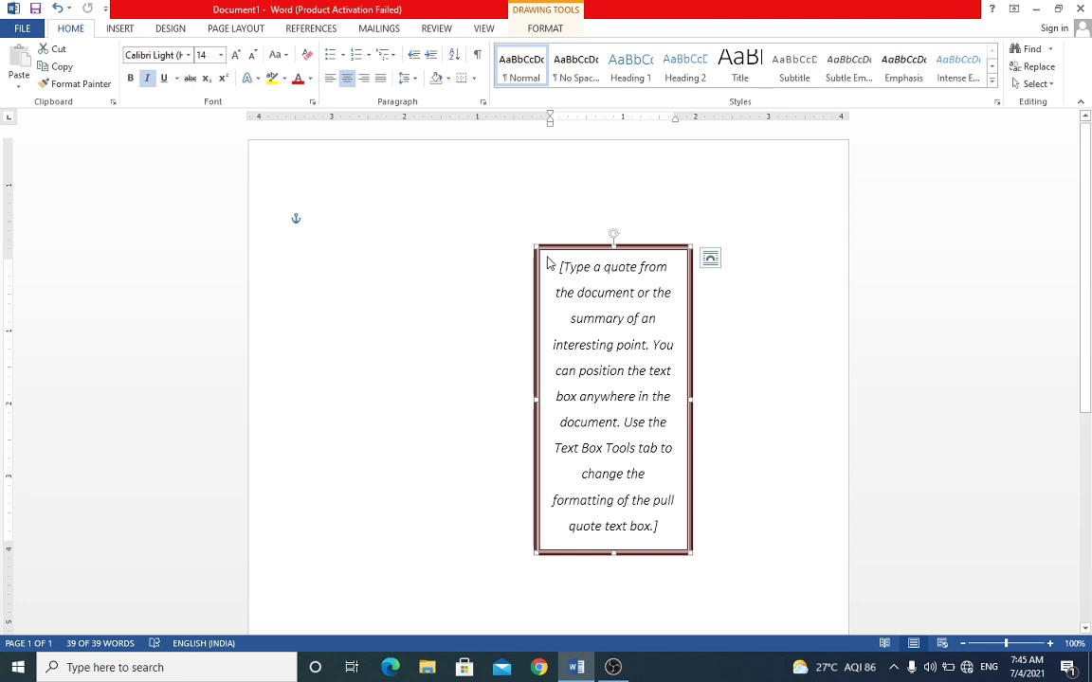
Browse the Shapes gallery without adding a shape, then delete the pull-quote text box
left_click(545, 28)
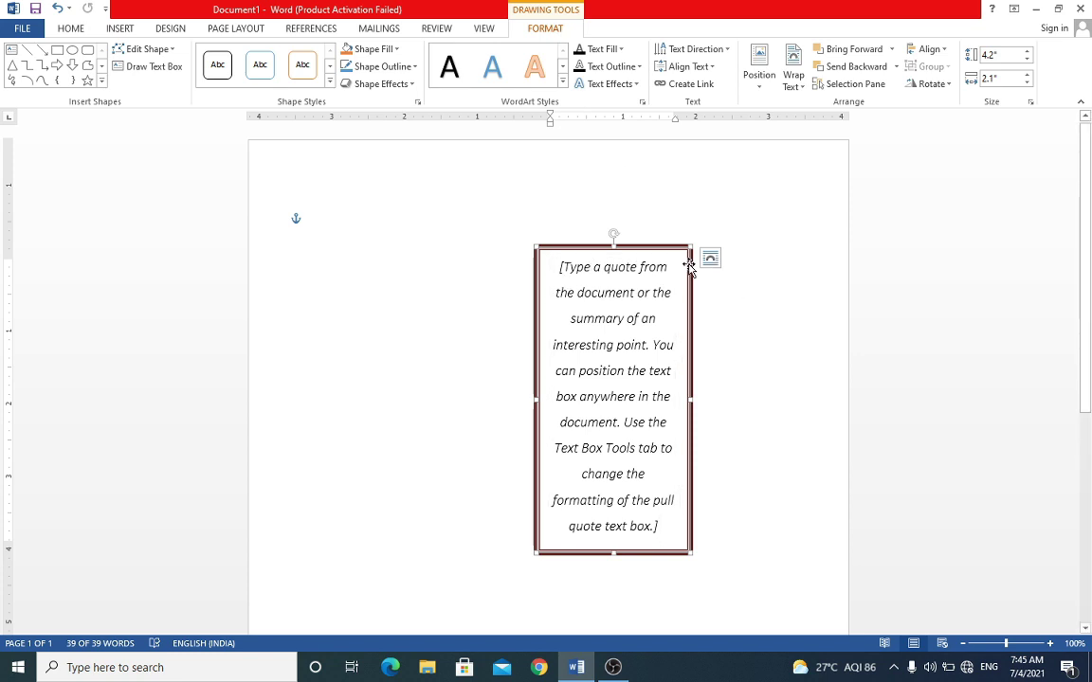
left_click(119, 28)
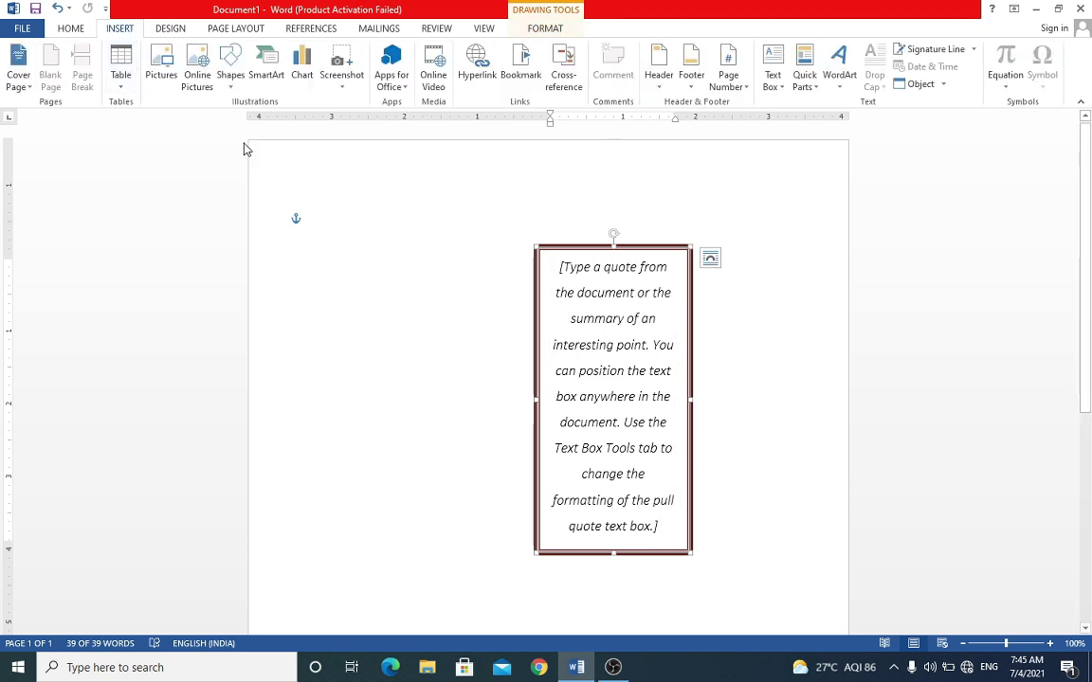
left_click(237, 95)
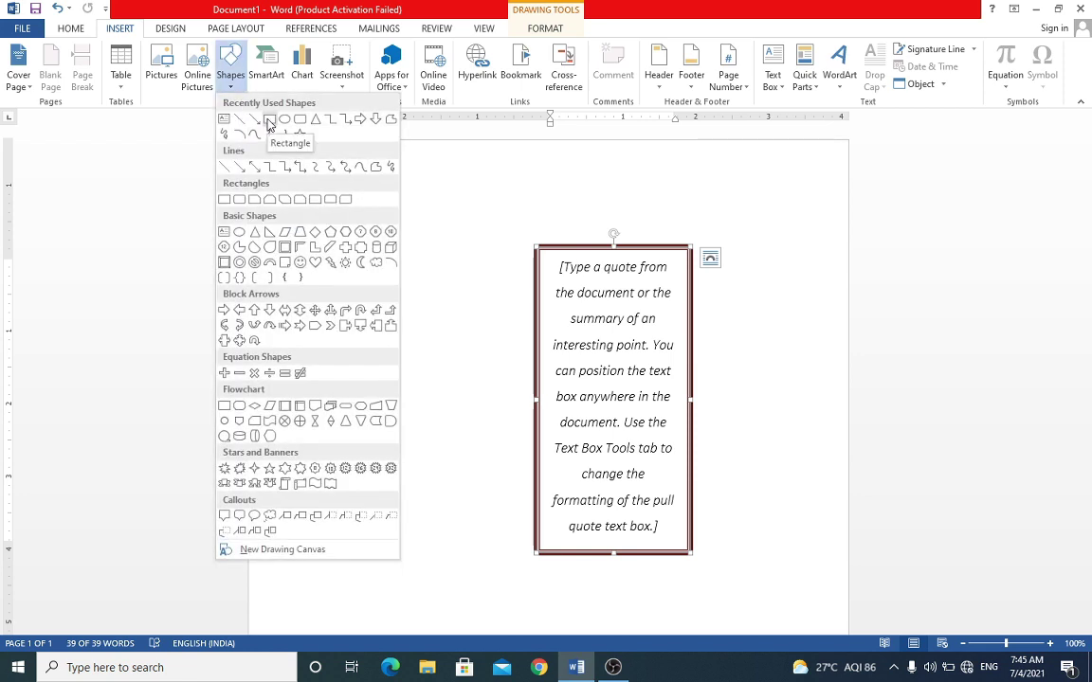
left_click(269, 119)
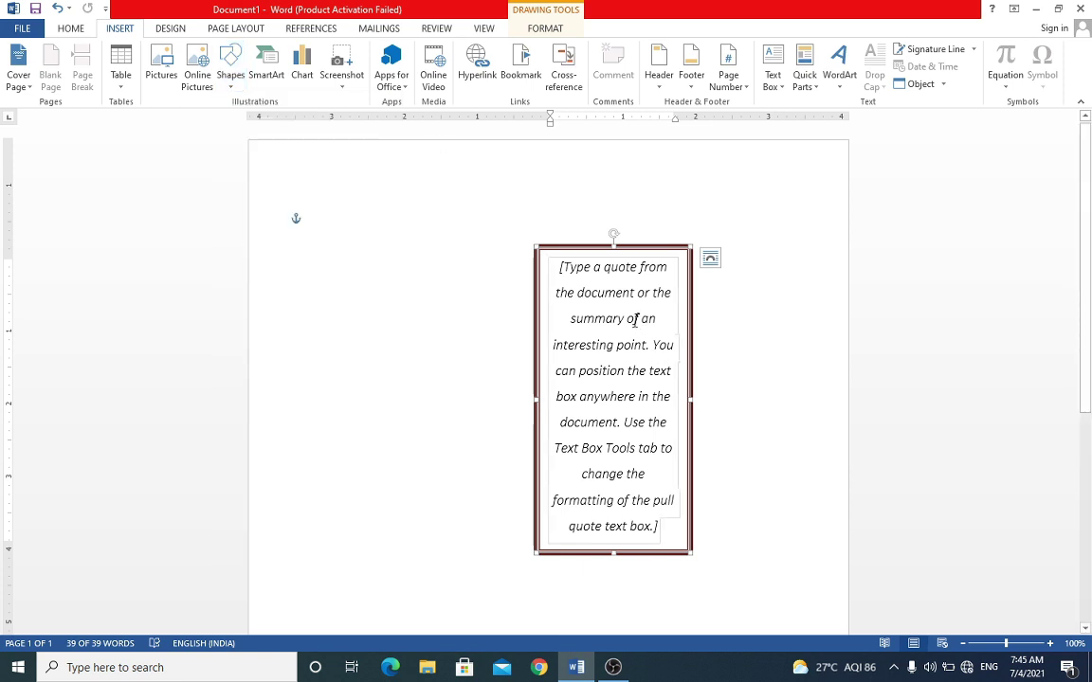
left_click(555, 29)
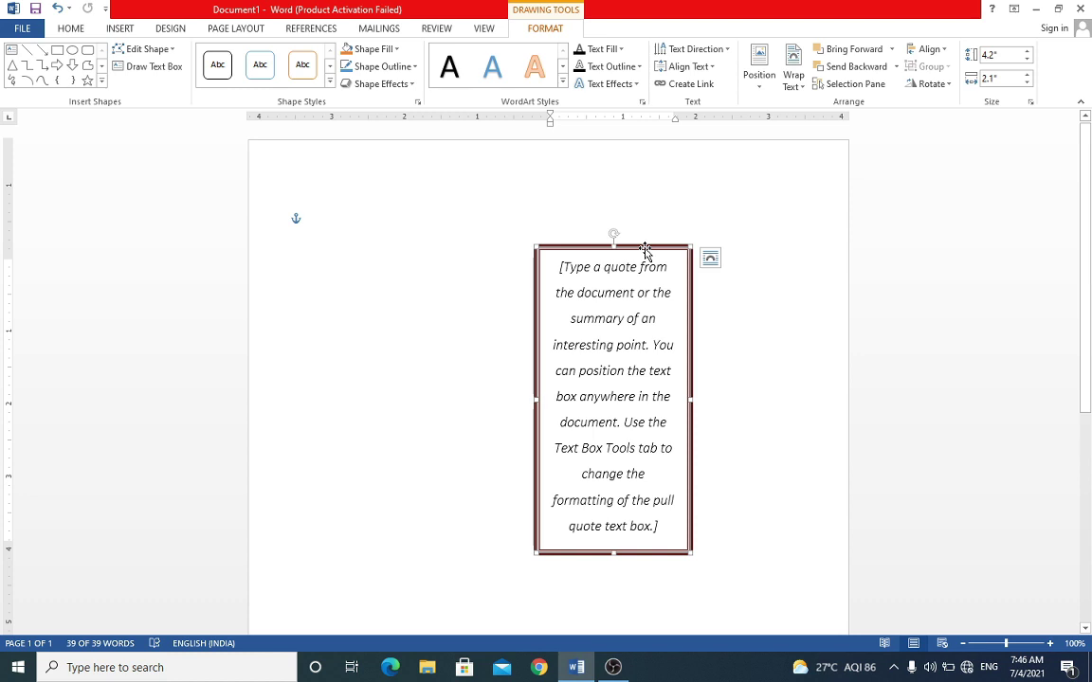
key("Delete")
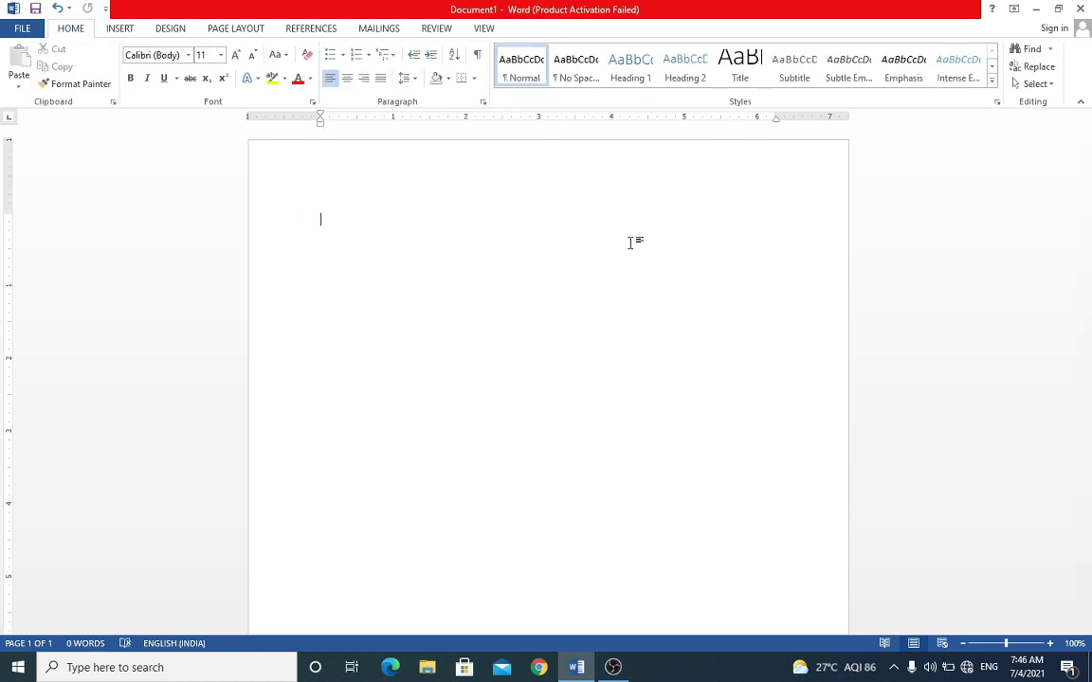
Insert a WordArt reading 'Netway Technical Support'
left_click(128, 34)
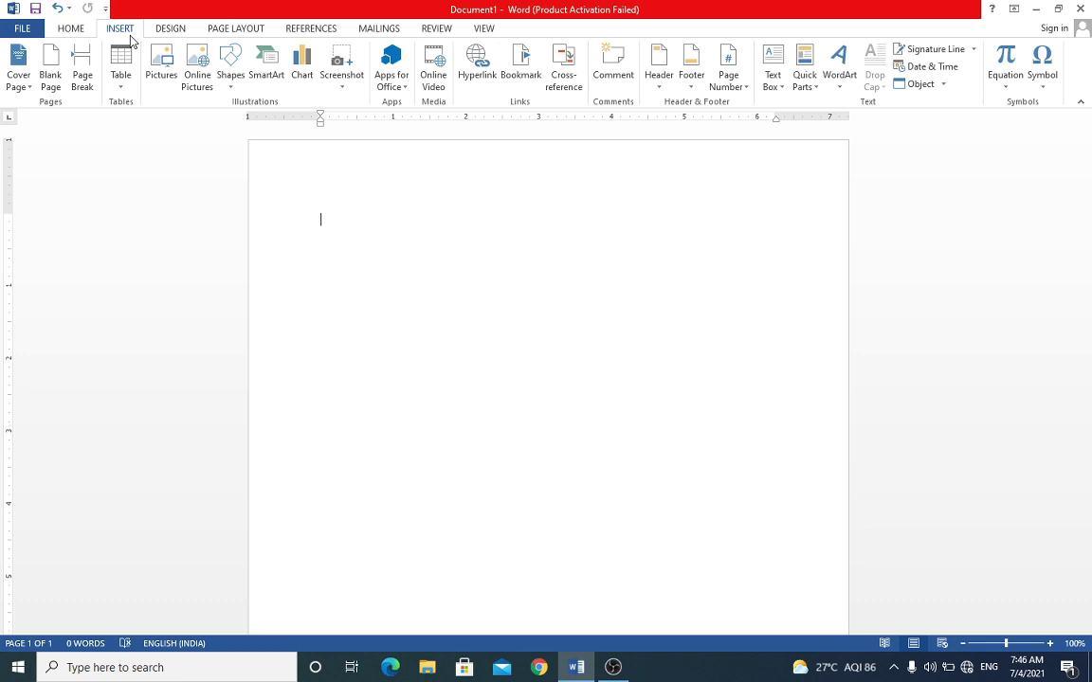
left_click(846, 91)
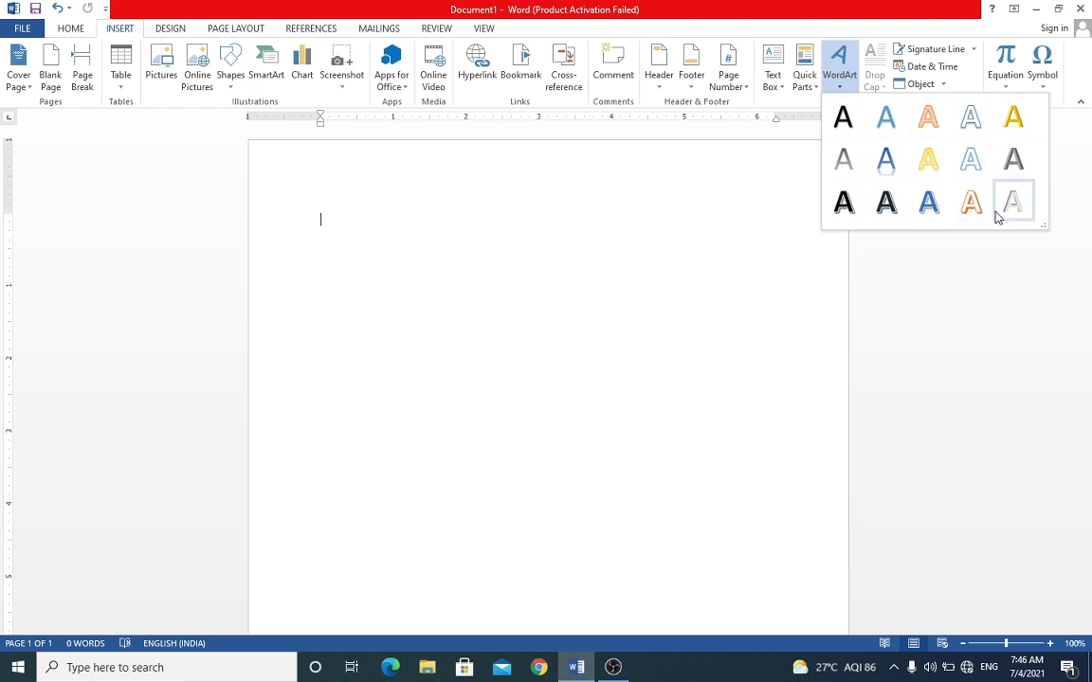
left_click(901, 166)
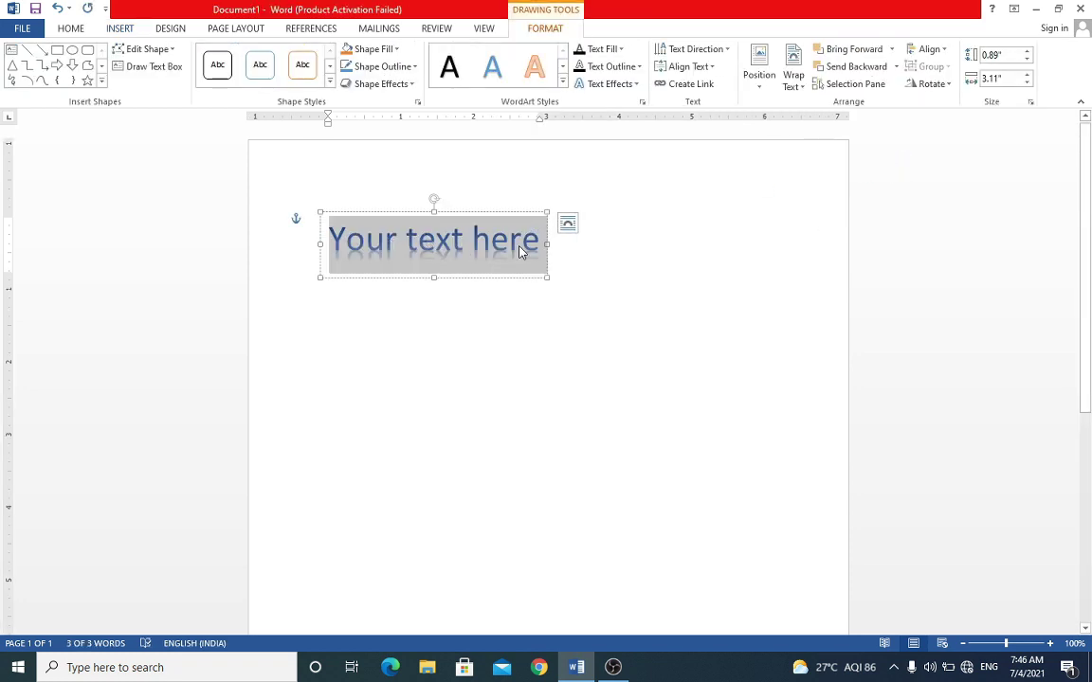
type("N")
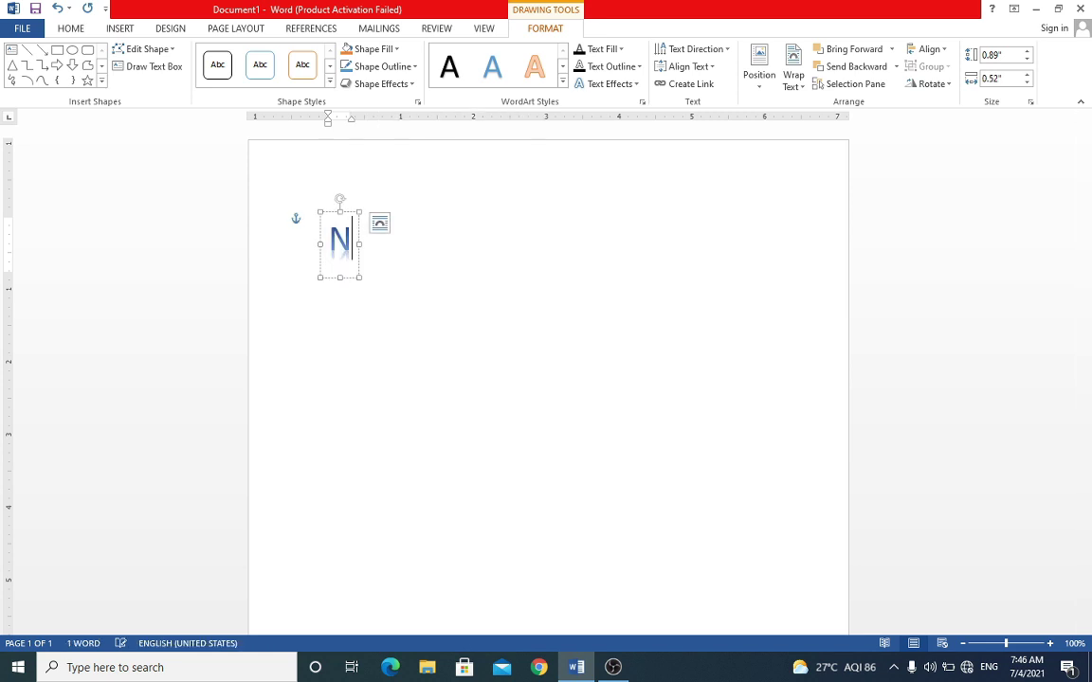
type("etway")
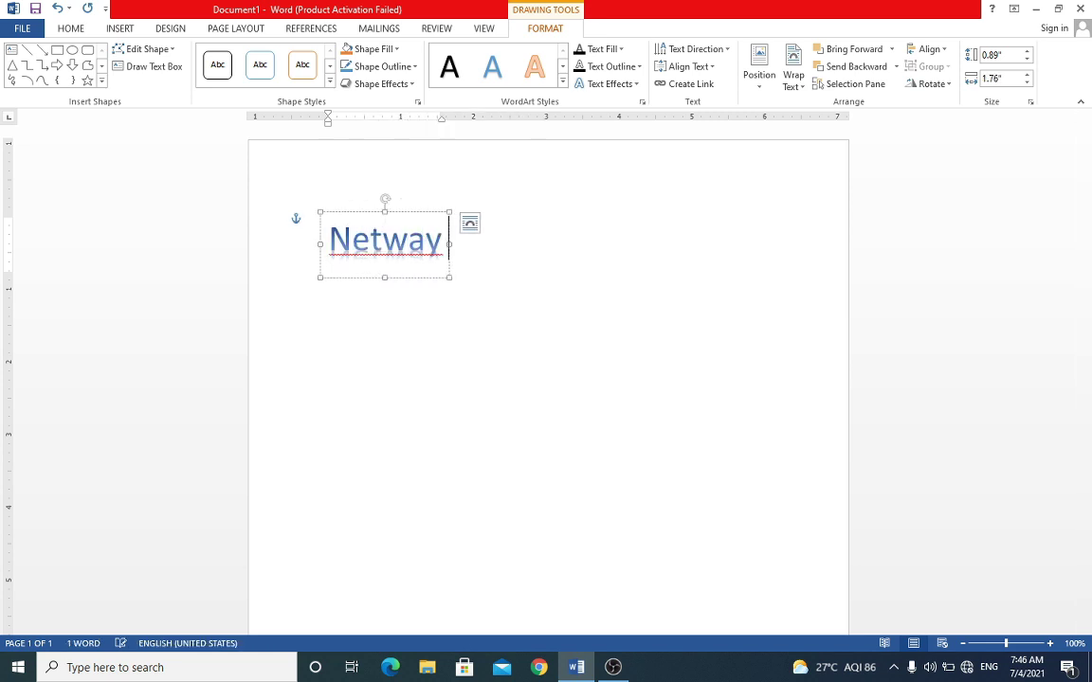
type(" Te")
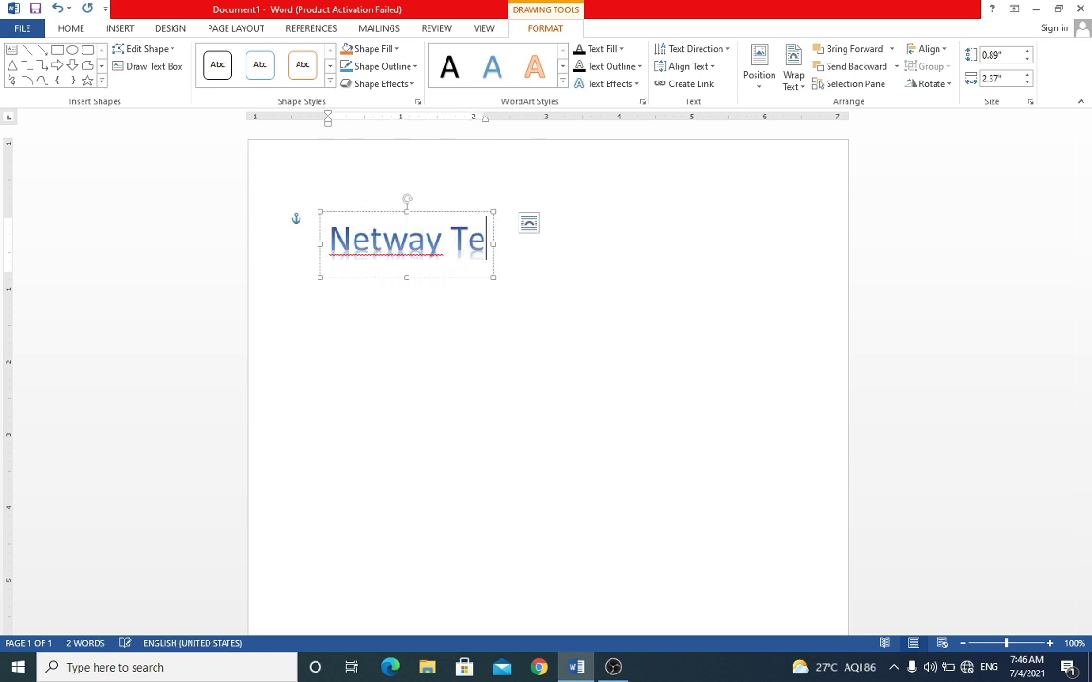
type("chnical")
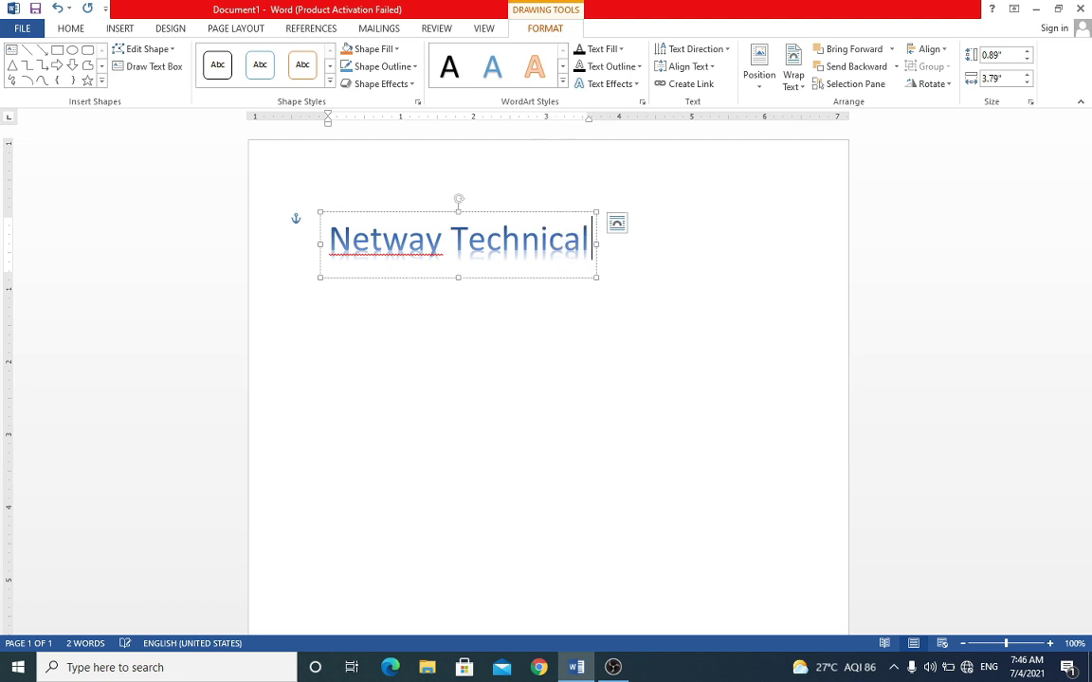
type(" Suppo")
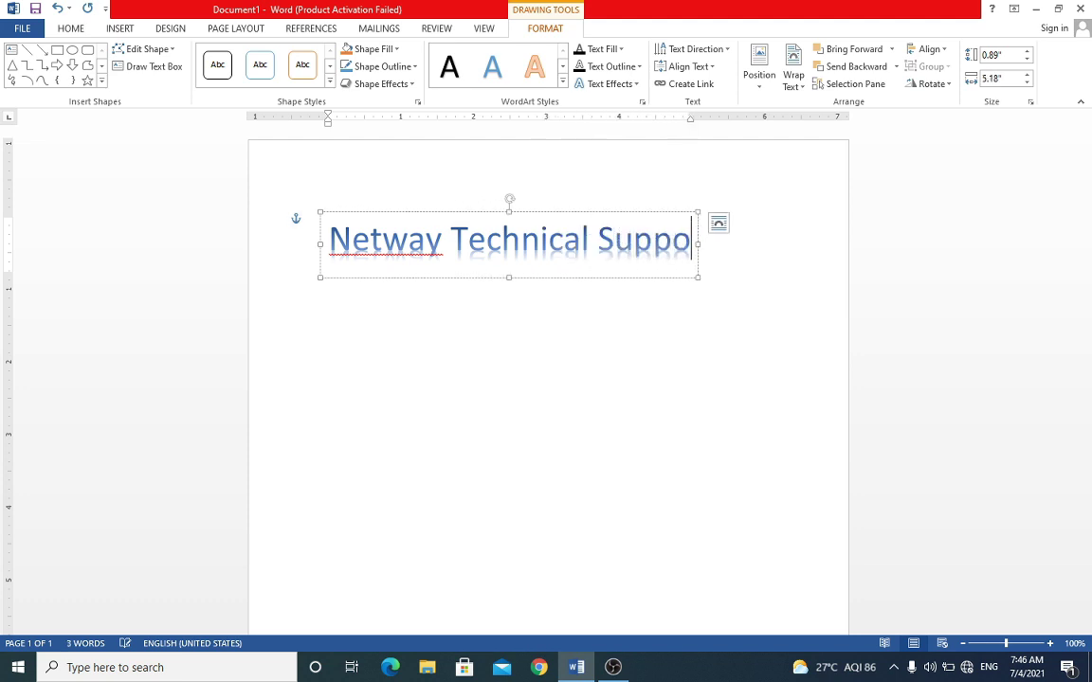
type("rt")
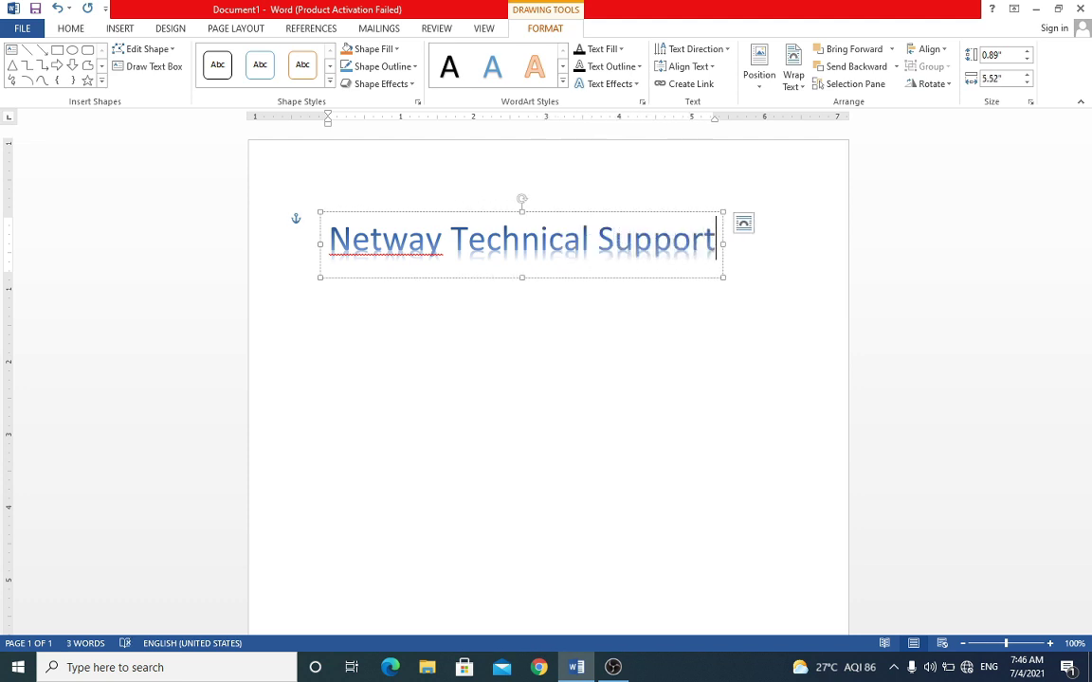
Move the WordArt lower and to the right, then delete it
left_click(595, 214)
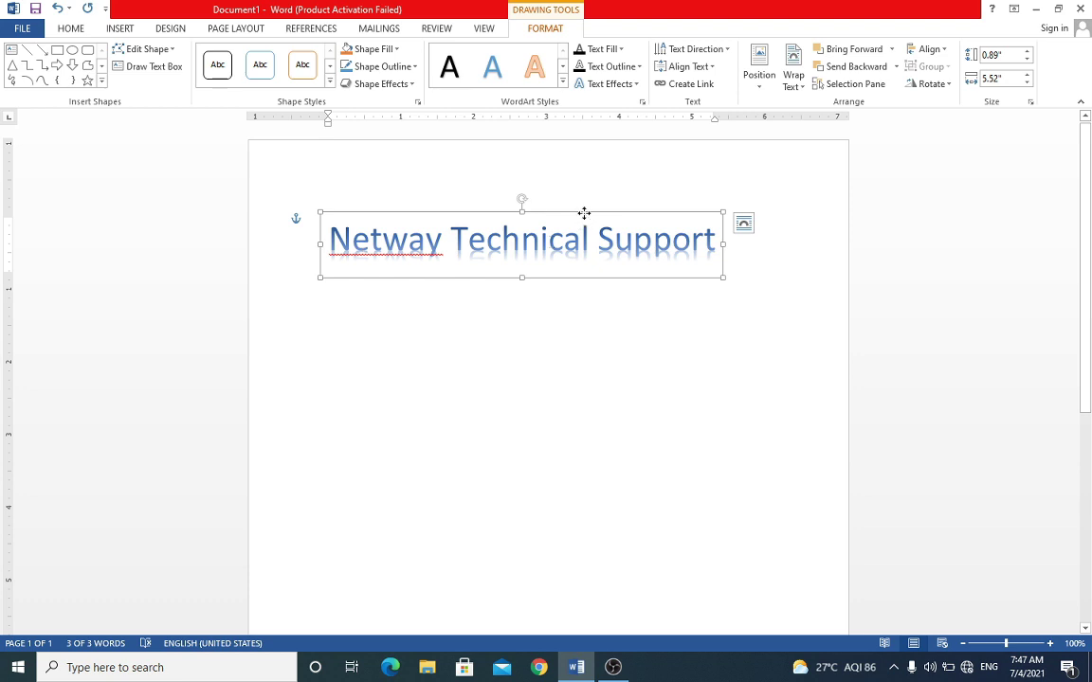
mouse_move(584, 213)
left_mouse_down()
mouse_move(626, 247)
mouse_move(644, 282)
left_mouse_up()
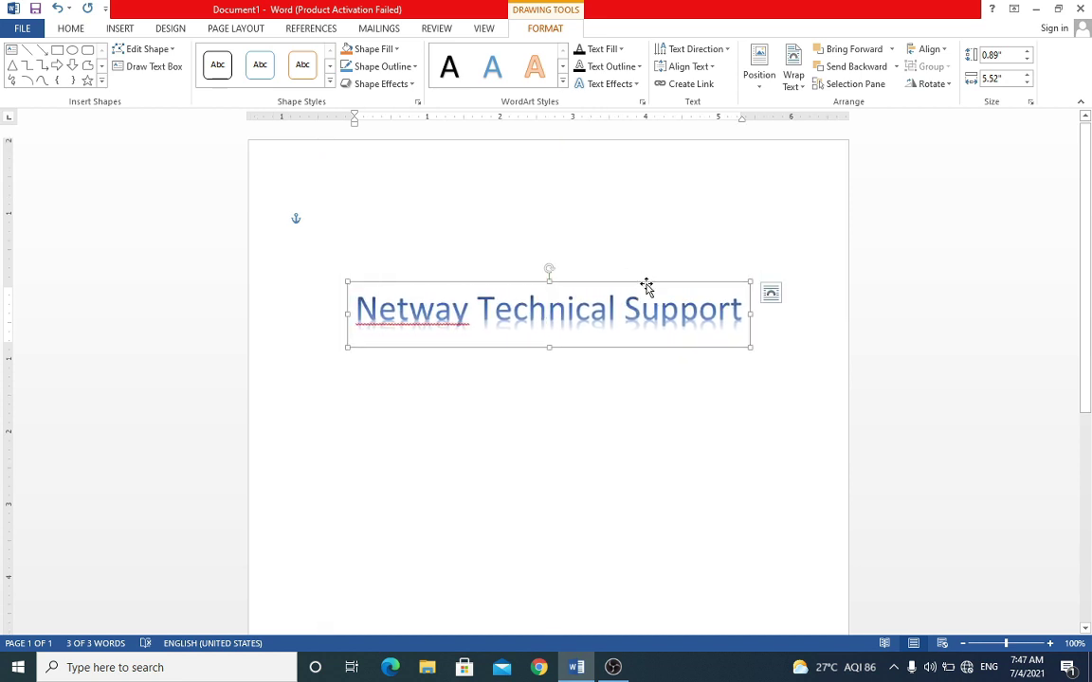
key("Delete")
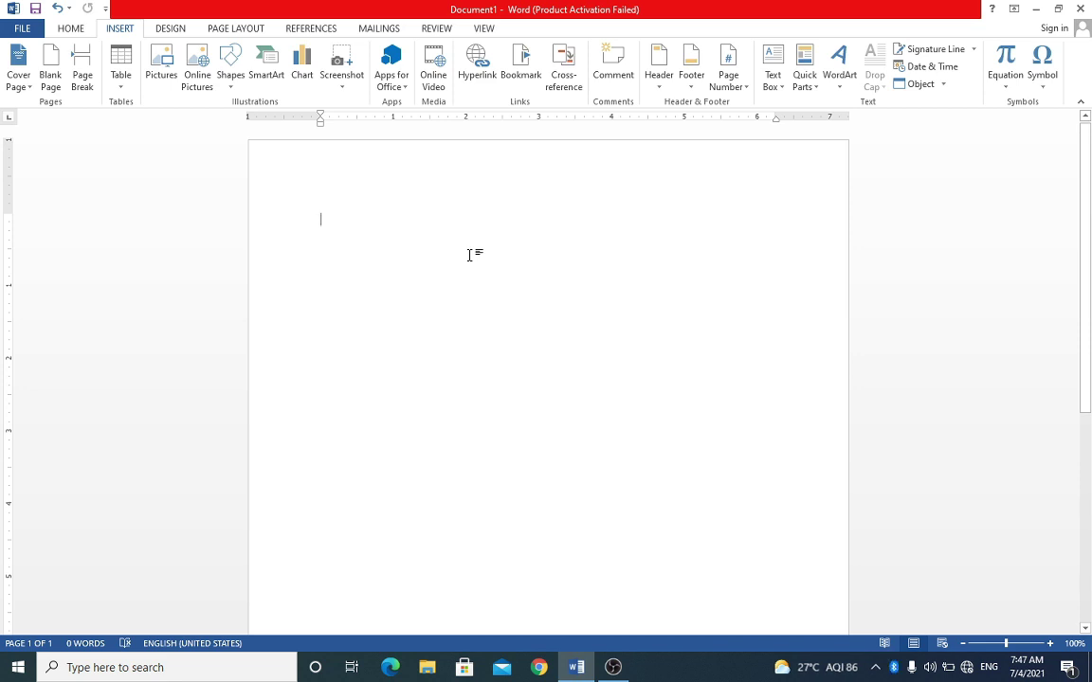
Finish typing Netway and give it a Dropped drop cap N
type("Netway")
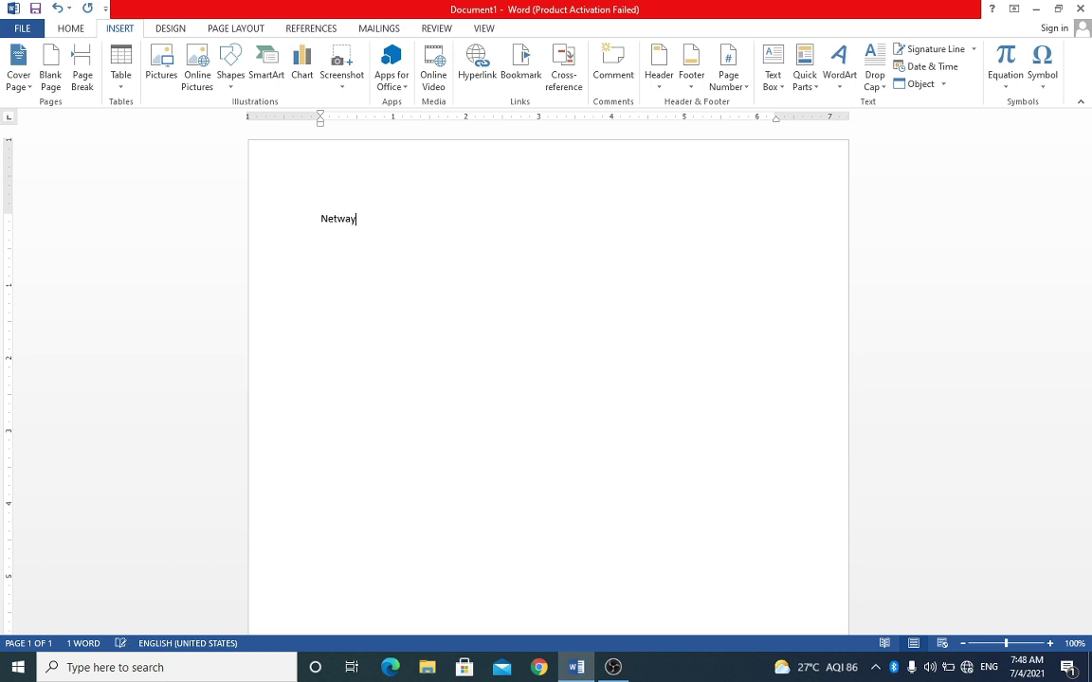
left_click_drag(373, 222, 304, 225)
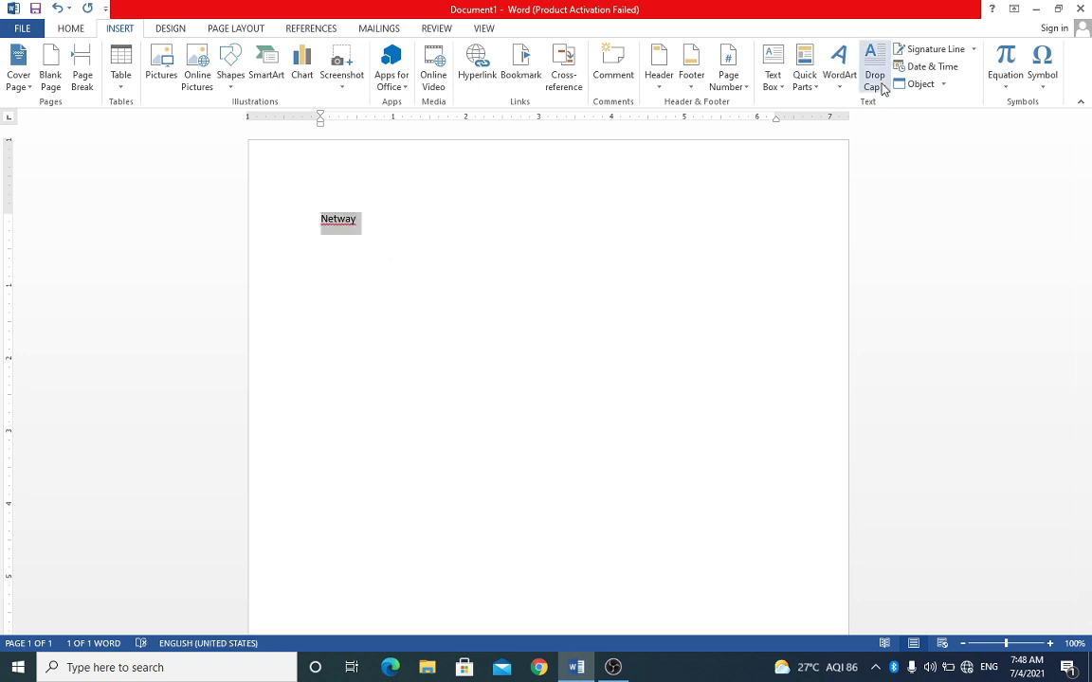
left_click(378, 234)
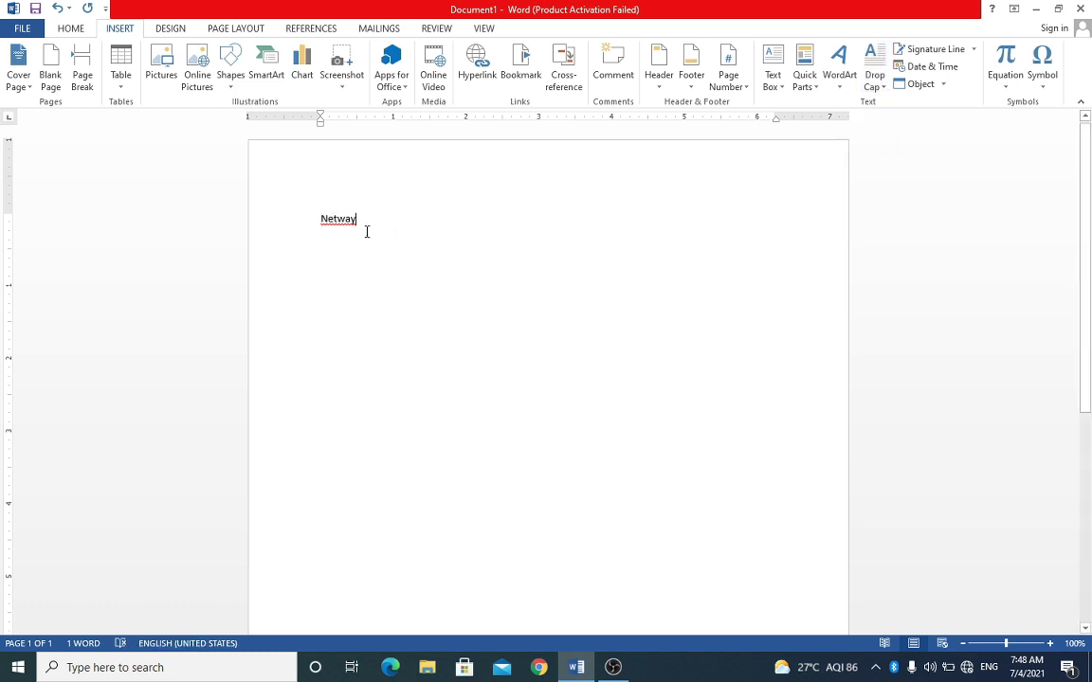
left_click_drag(366, 228, 320, 227)
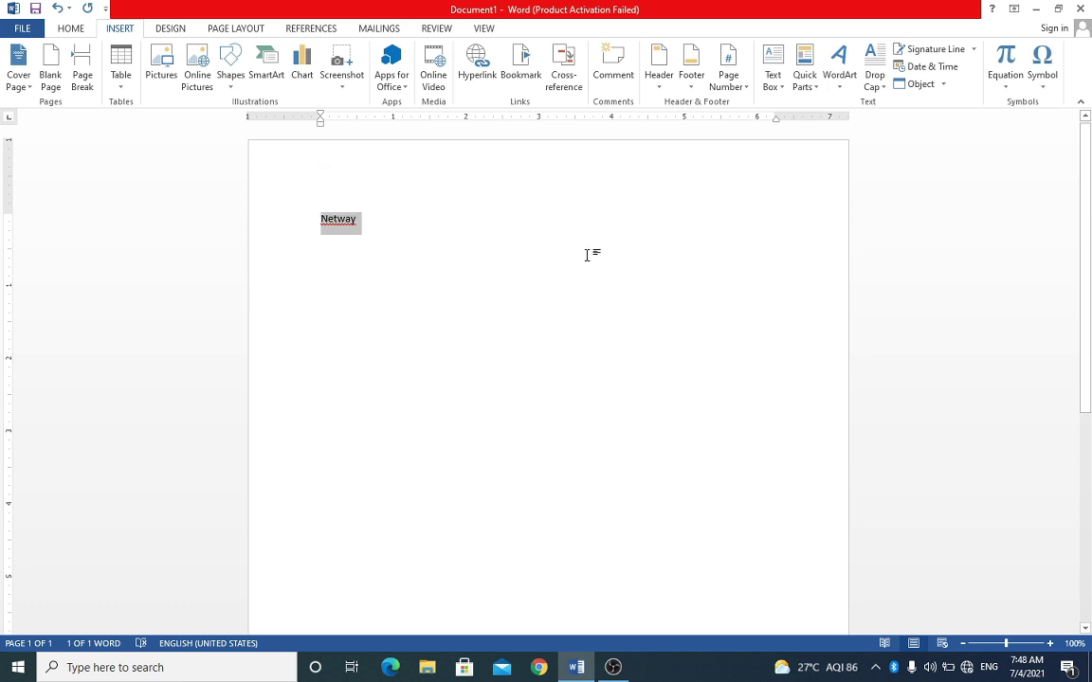
left_click(880, 88)
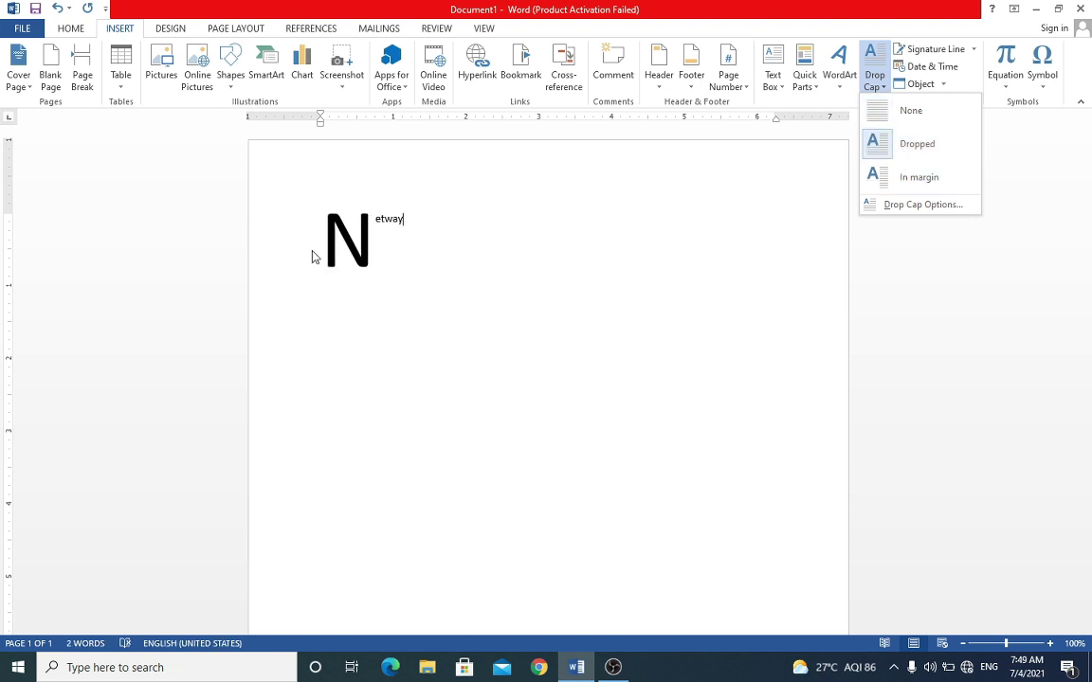
left_click(417, 224)
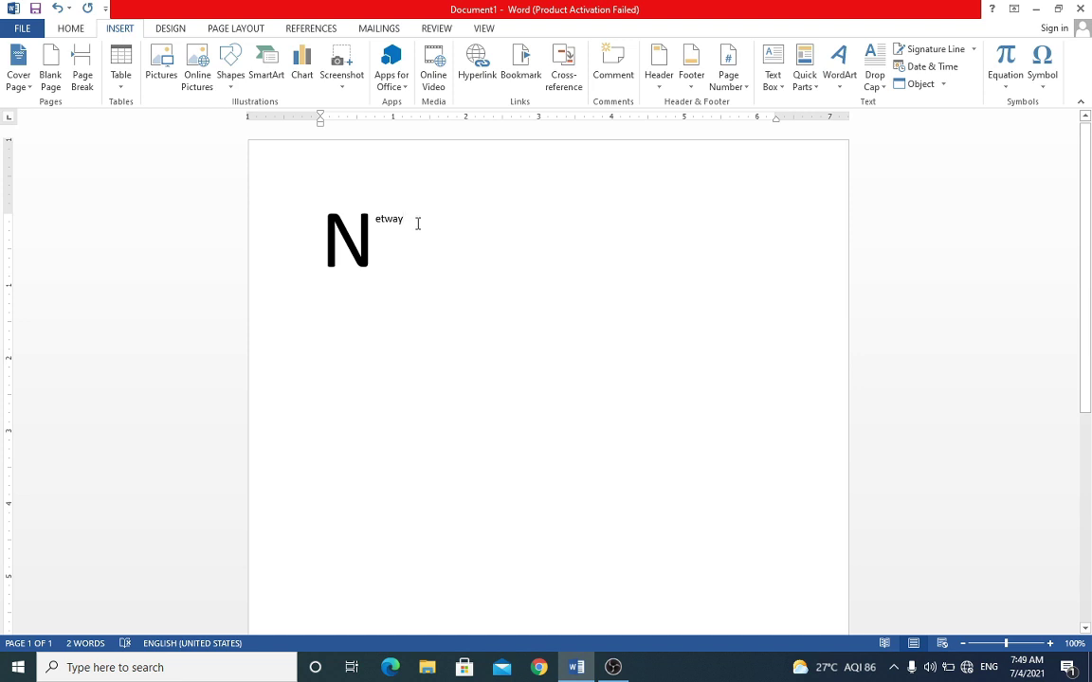
Set Netway's drop cap back to None and reselect the word
left_click_drag(417, 224, 323, 242)
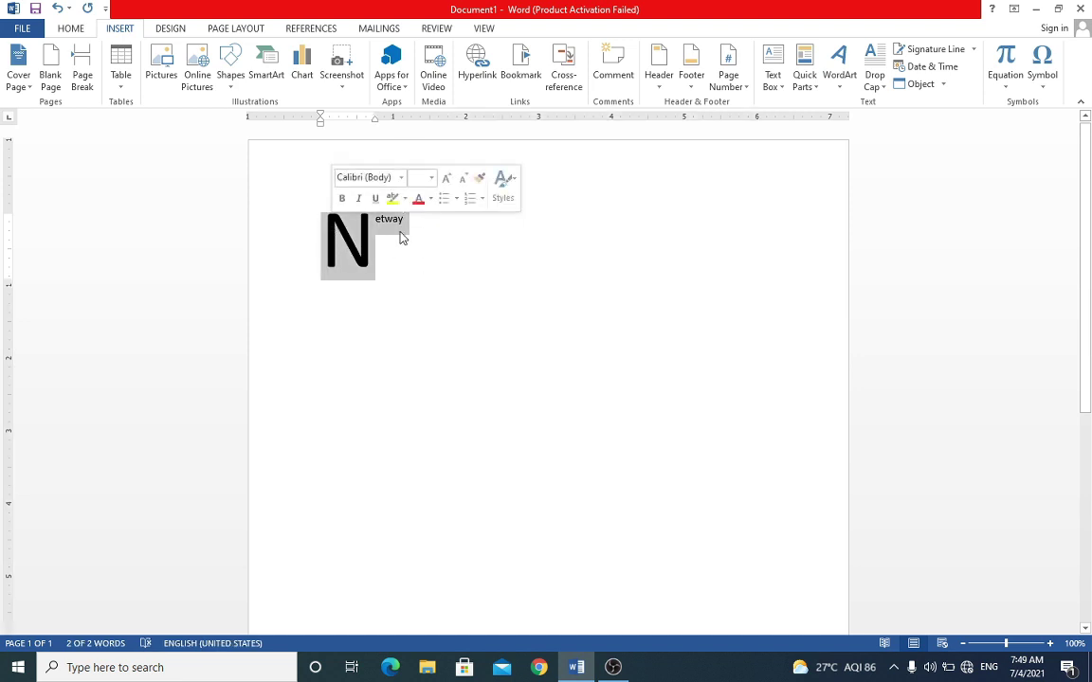
left_click(872, 78)
left_click(910, 113)
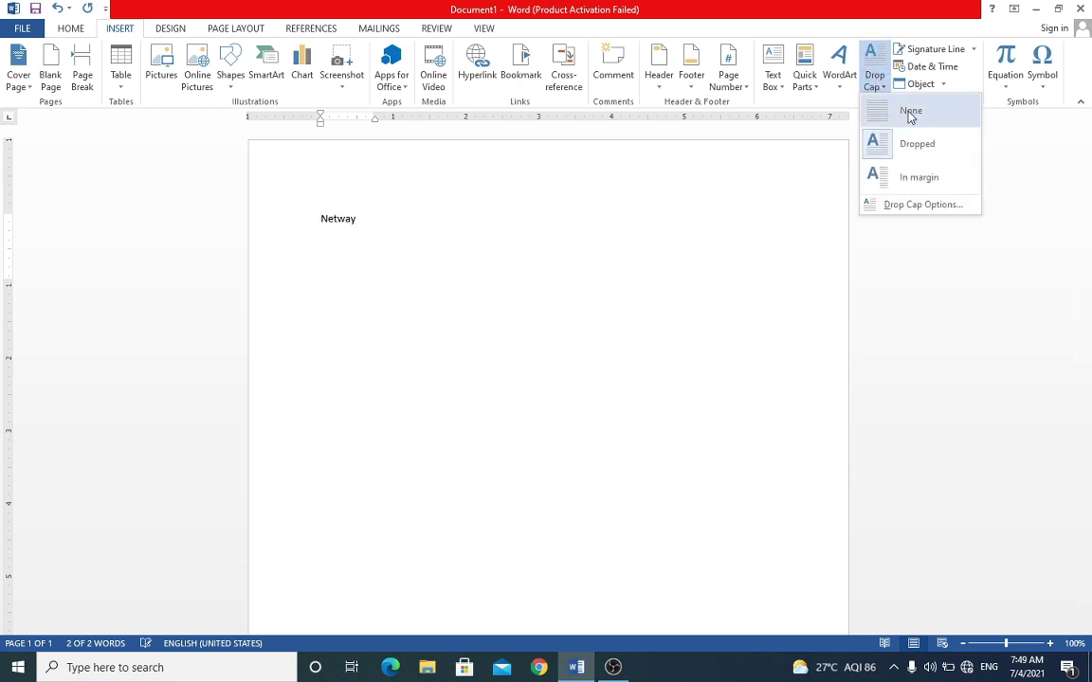
left_click(910, 112)
left_click(446, 216)
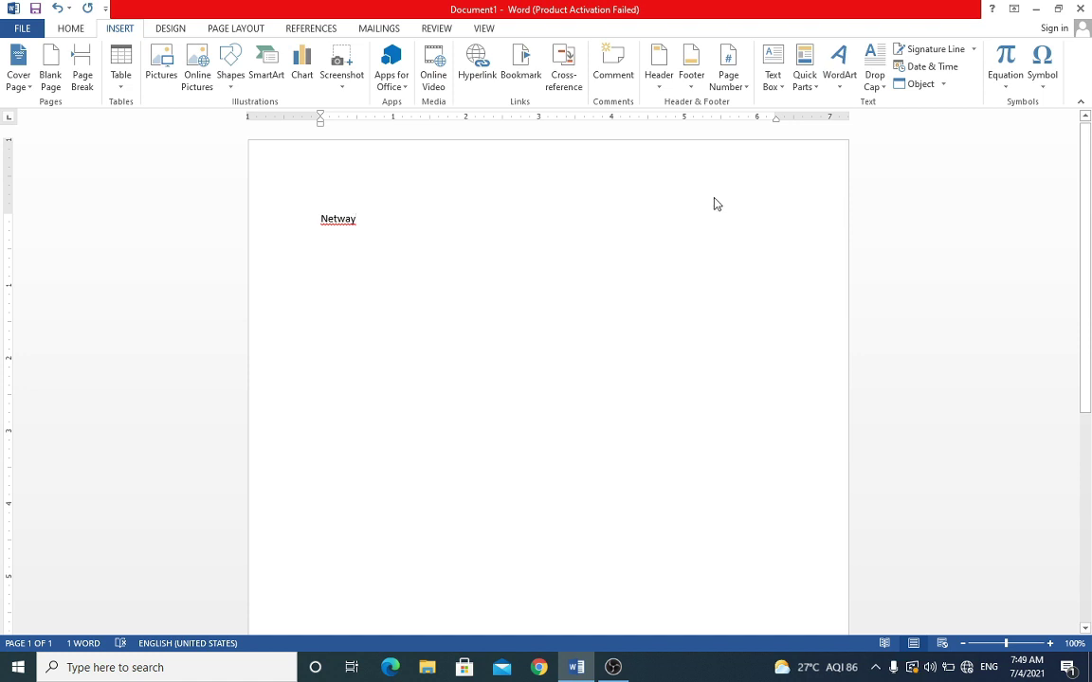
left_click(288, 225)
Delete Netway, glance at the Equation gallery, then show the Symbol dropdown
key("Delete")
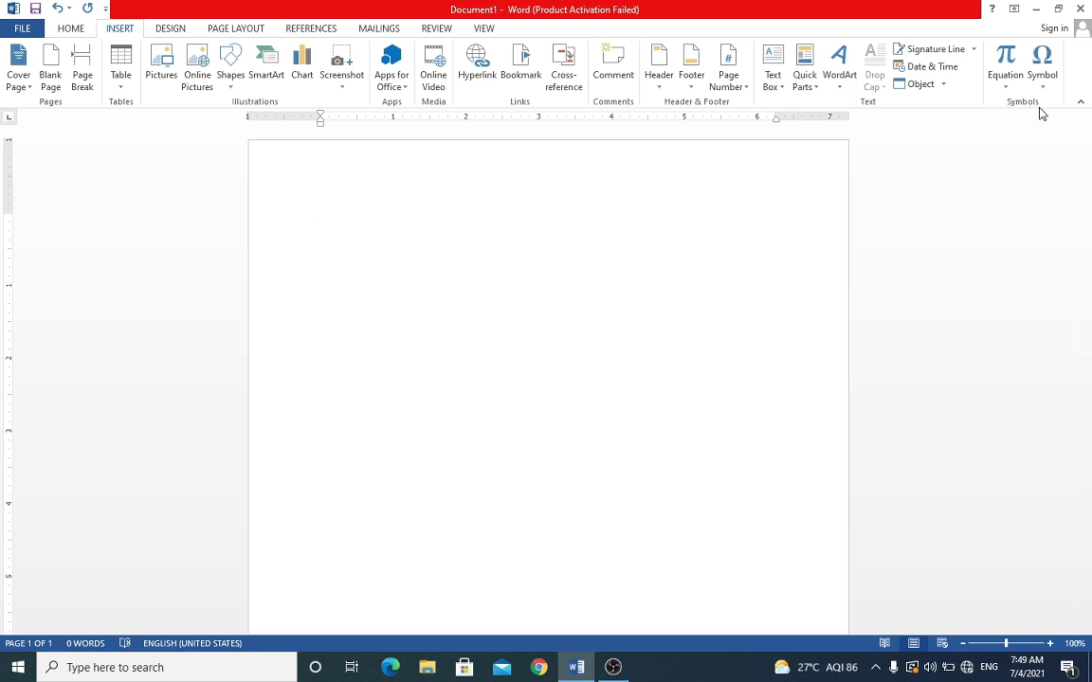
left_click(1010, 91)
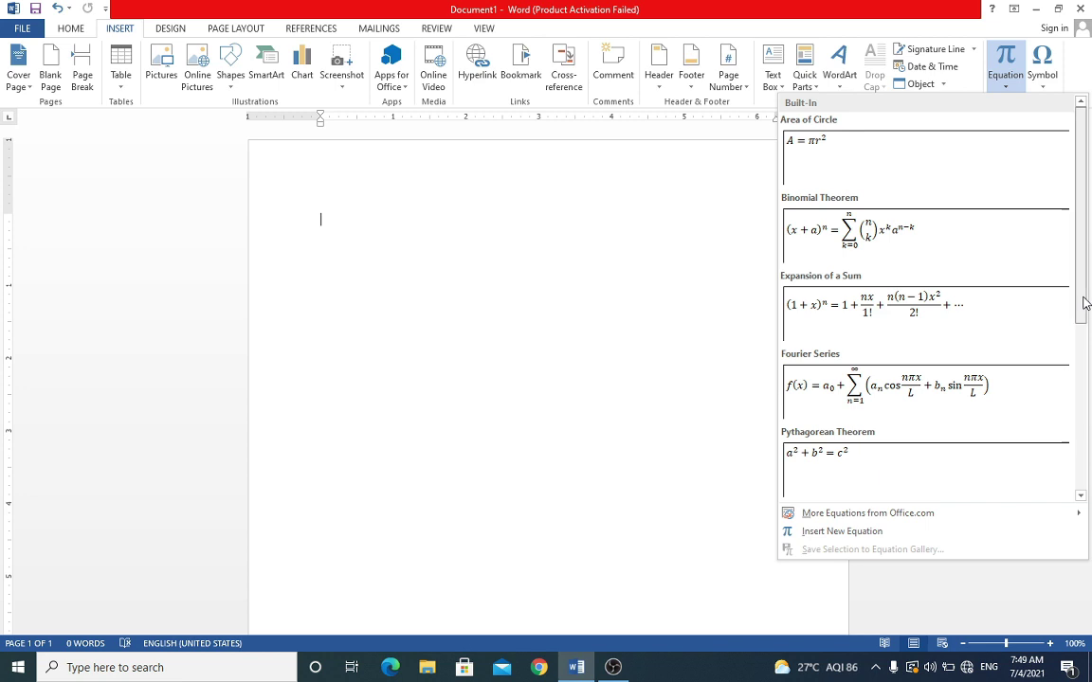
mouse_move(1083, 304)
left_mouse_down()
mouse_move(1067, 497)
mouse_move(1082, 265)
left_mouse_up()
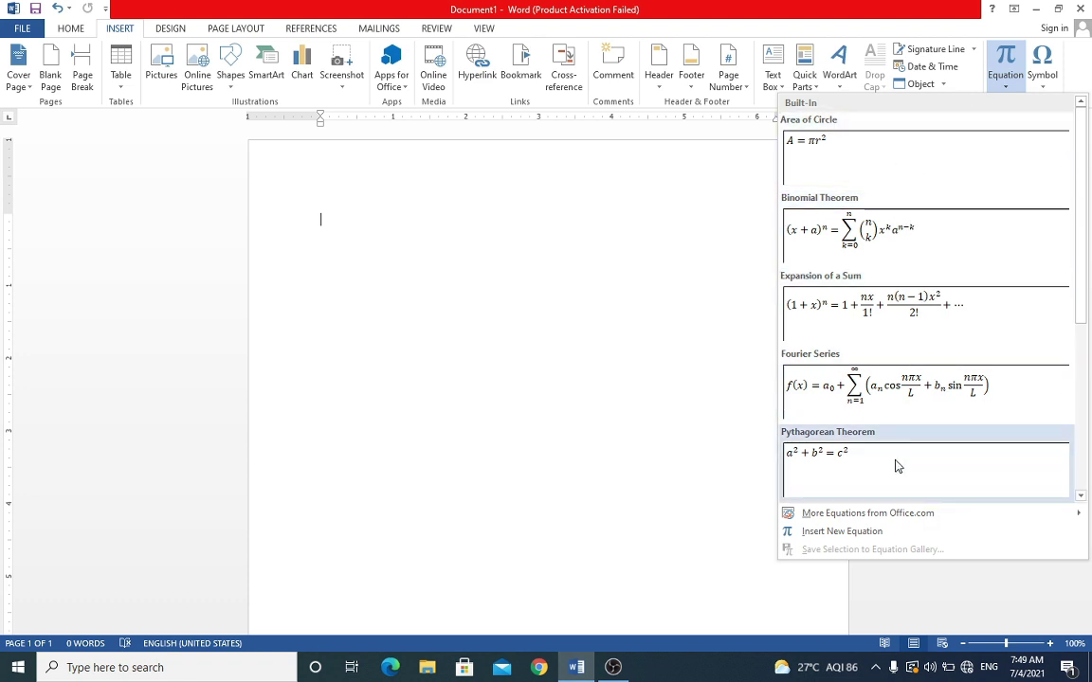
left_click(1009, 90)
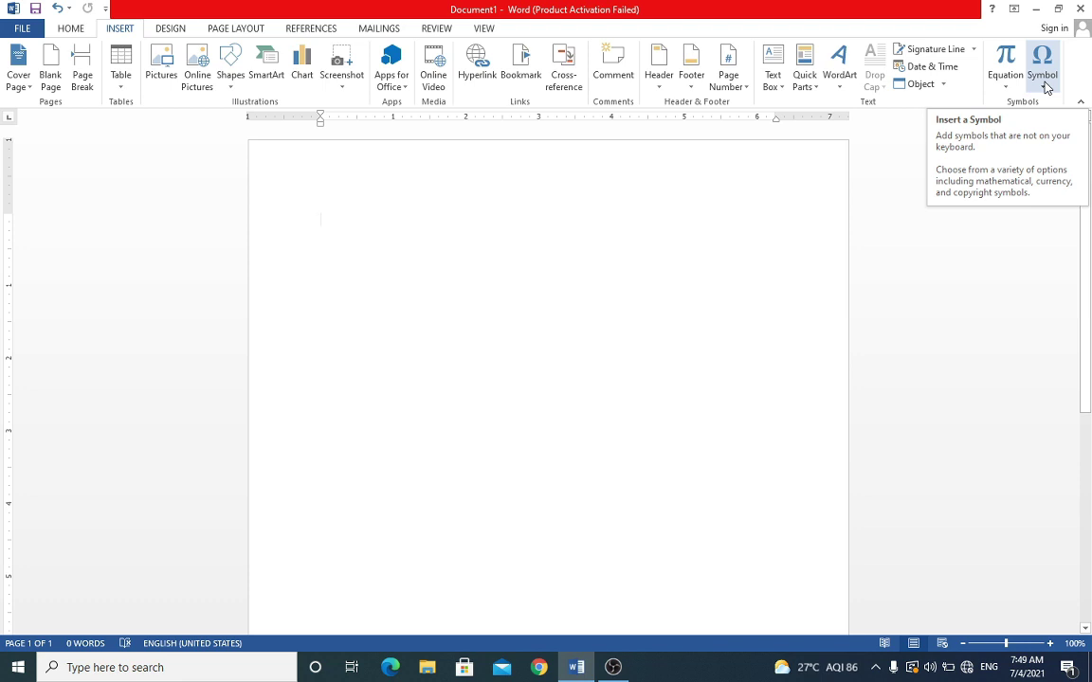
left_click(1047, 87)
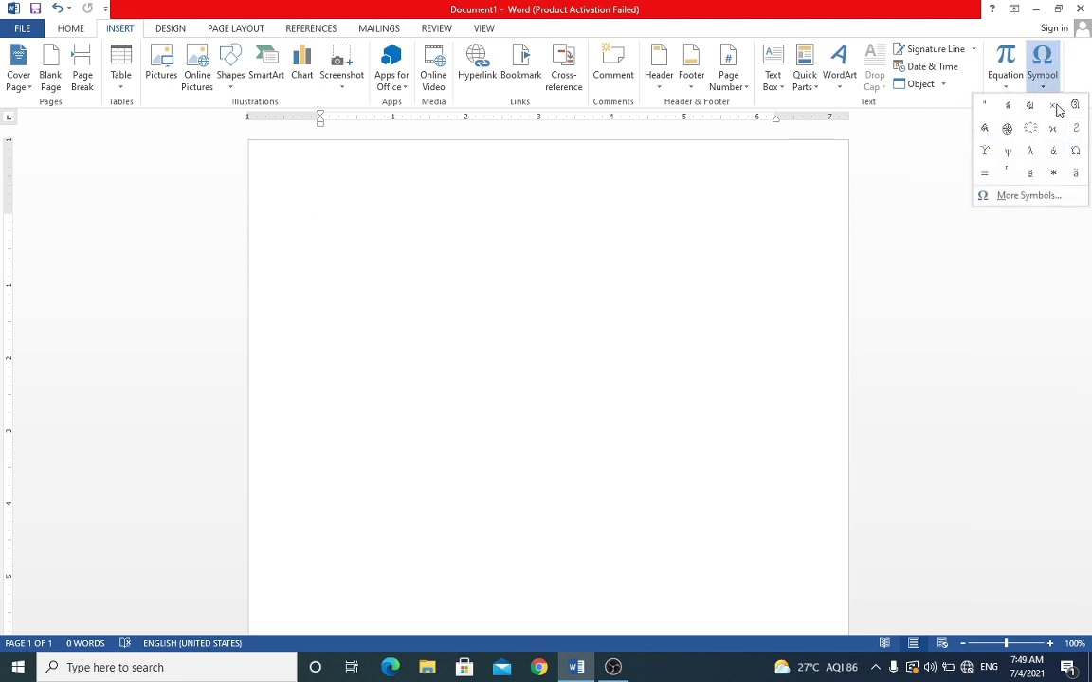
left_click(1020, 198)
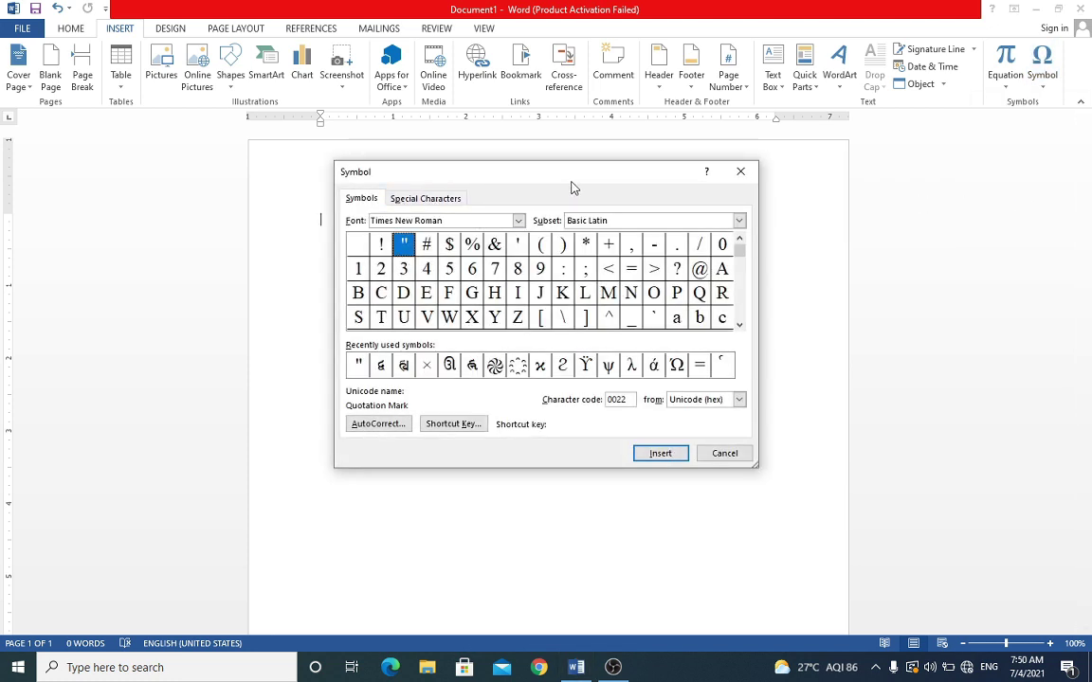
left_click(739, 325)
left_click(739, 326)
left_click(739, 326)
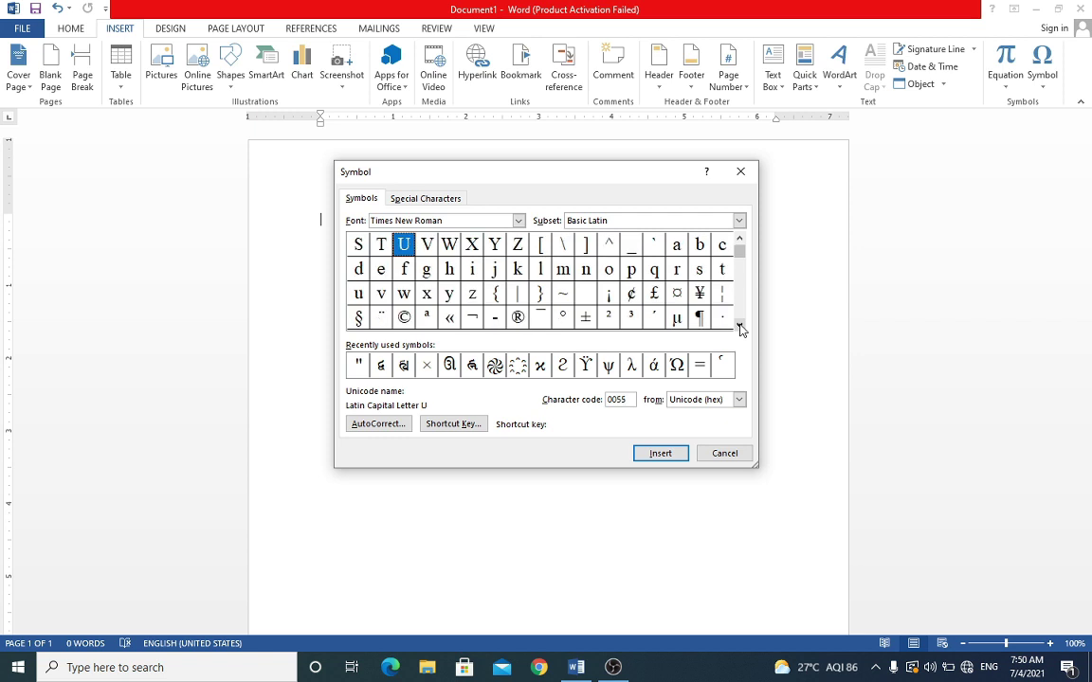
left_click(739, 325)
left_click(740, 325)
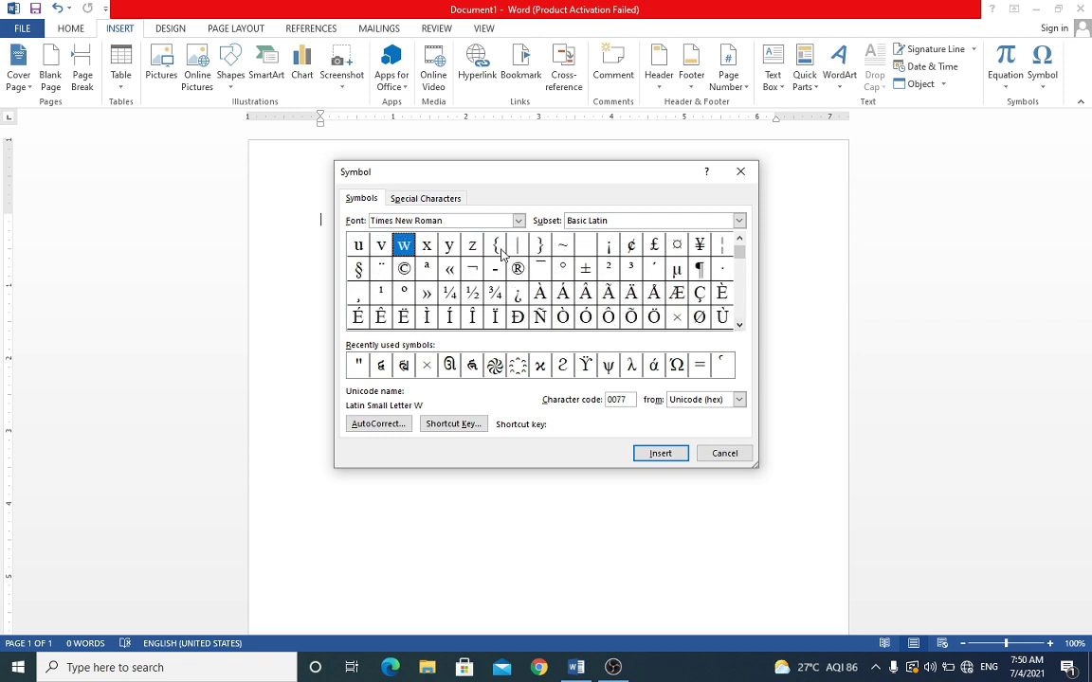
left_click(449, 273)
left_click(450, 290)
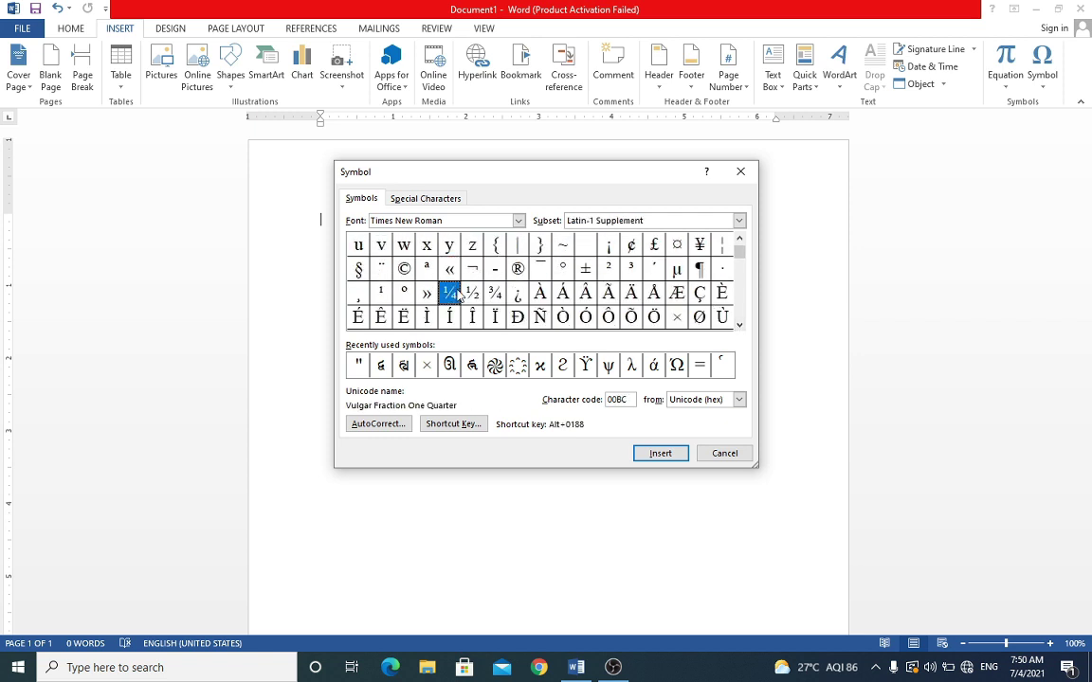
left_click(472, 295)
left_click(496, 297)
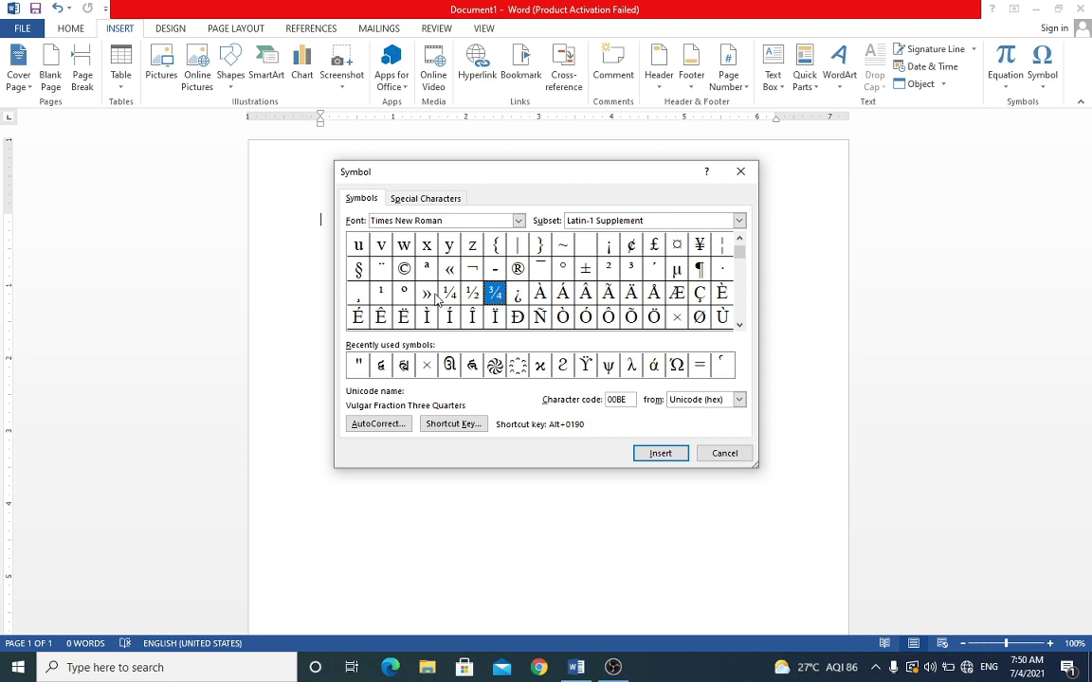
left_click(403, 296)
left_click(377, 300)
left_click(361, 290)
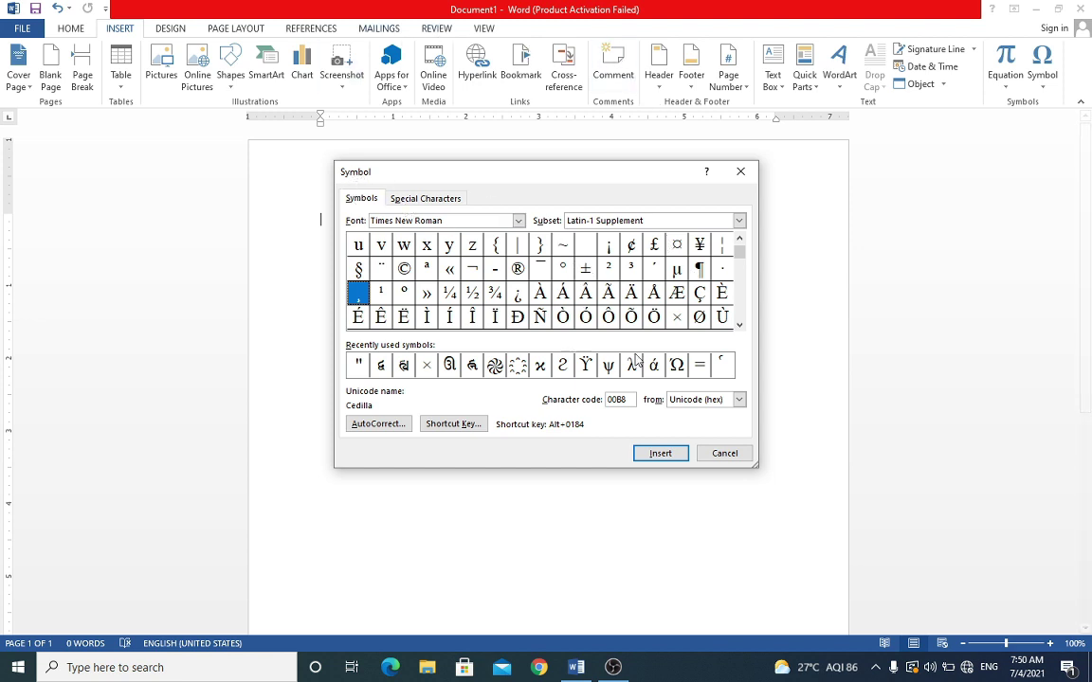
left_click(740, 325)
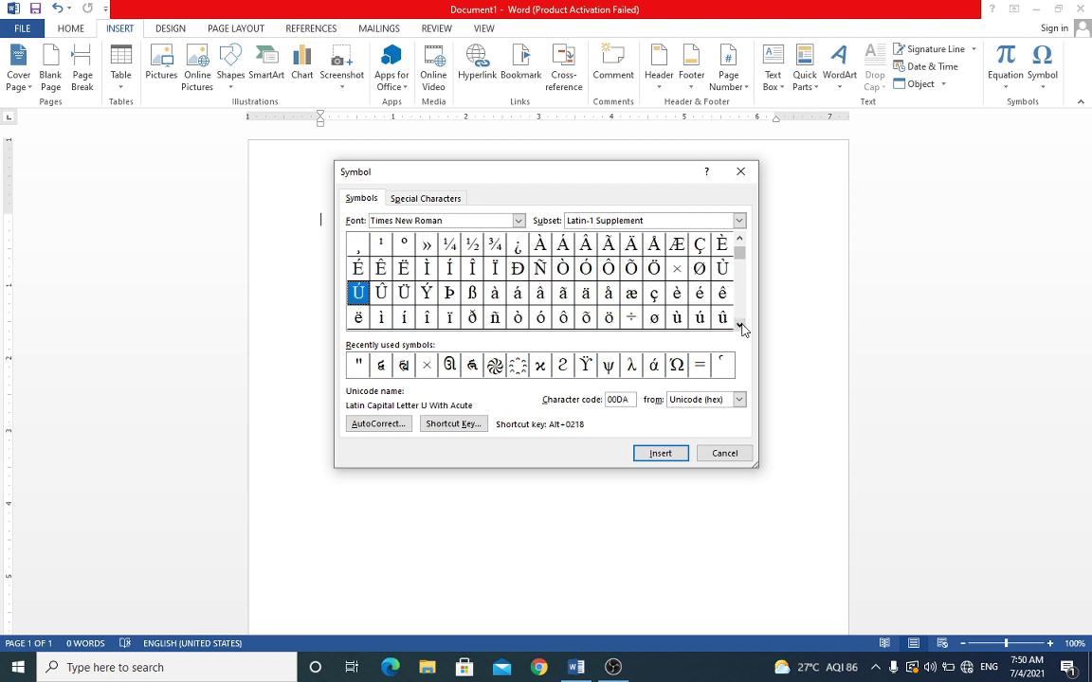
left_click(740, 325)
left_click(741, 325)
left_click(740, 325)
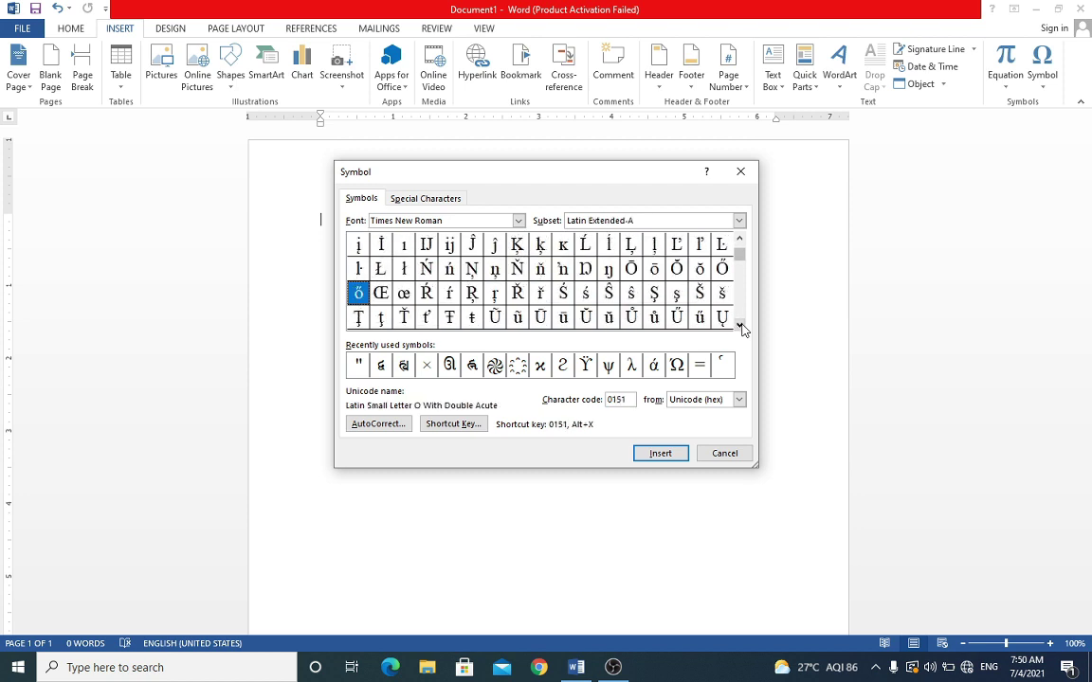
left_click(740, 325)
left_click(740, 325)
left_click(740, 325)
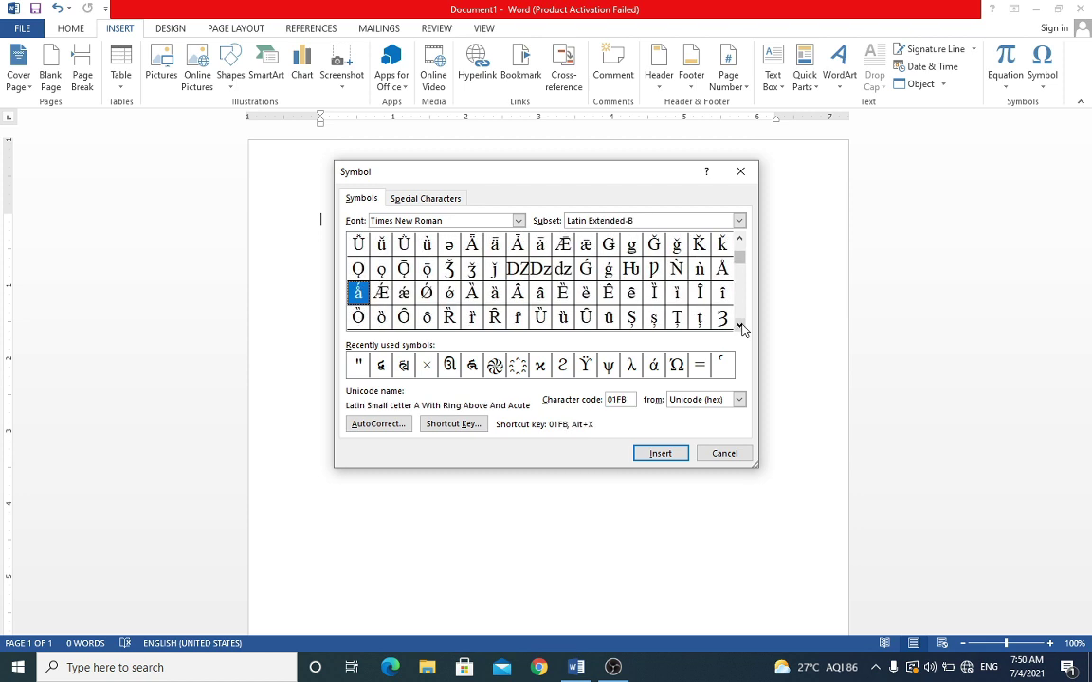
left_click(741, 326)
left_click(740, 325)
left_click(741, 325)
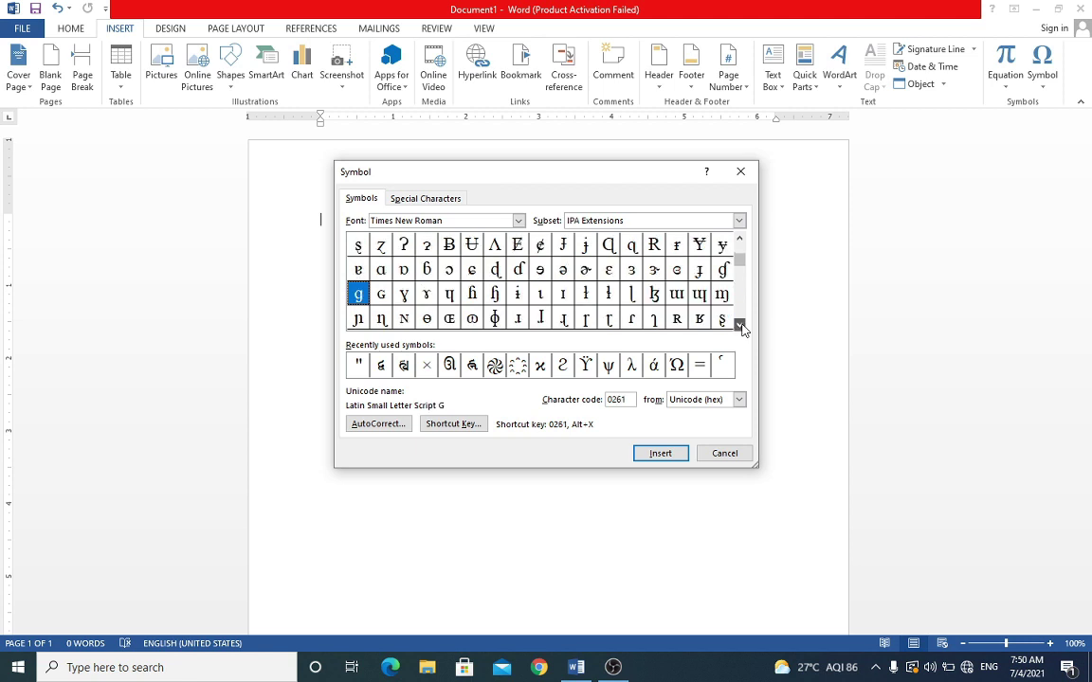
left_click(740, 325)
left_click(740, 325)
left_click(740, 325)
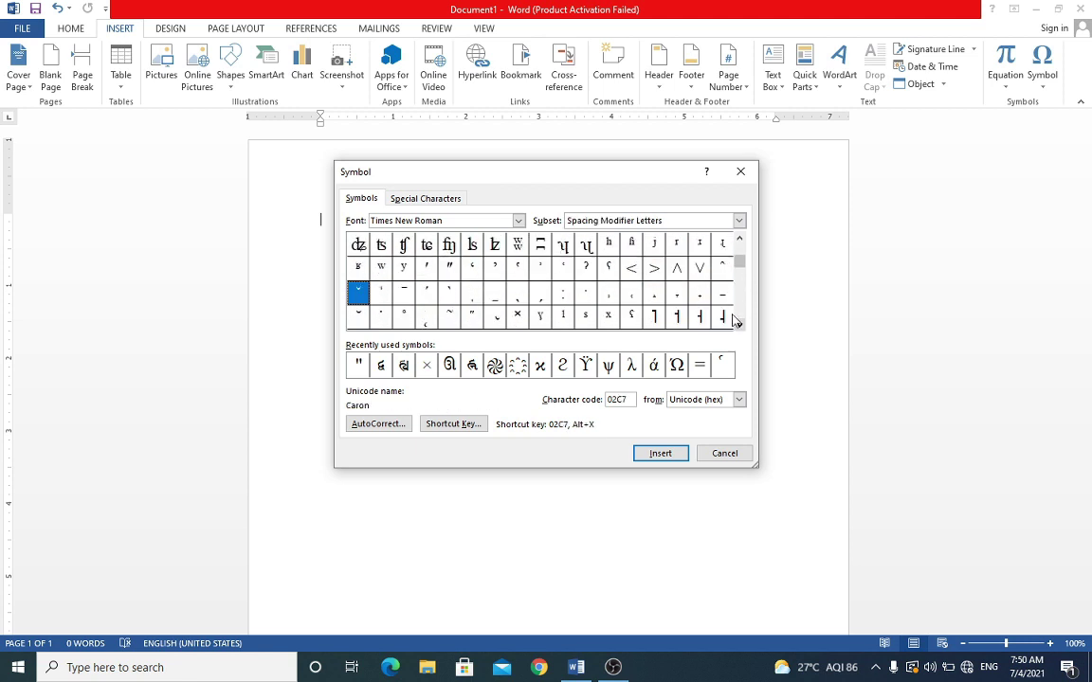
left_click(677, 270)
left_click(654, 270)
left_click(632, 272)
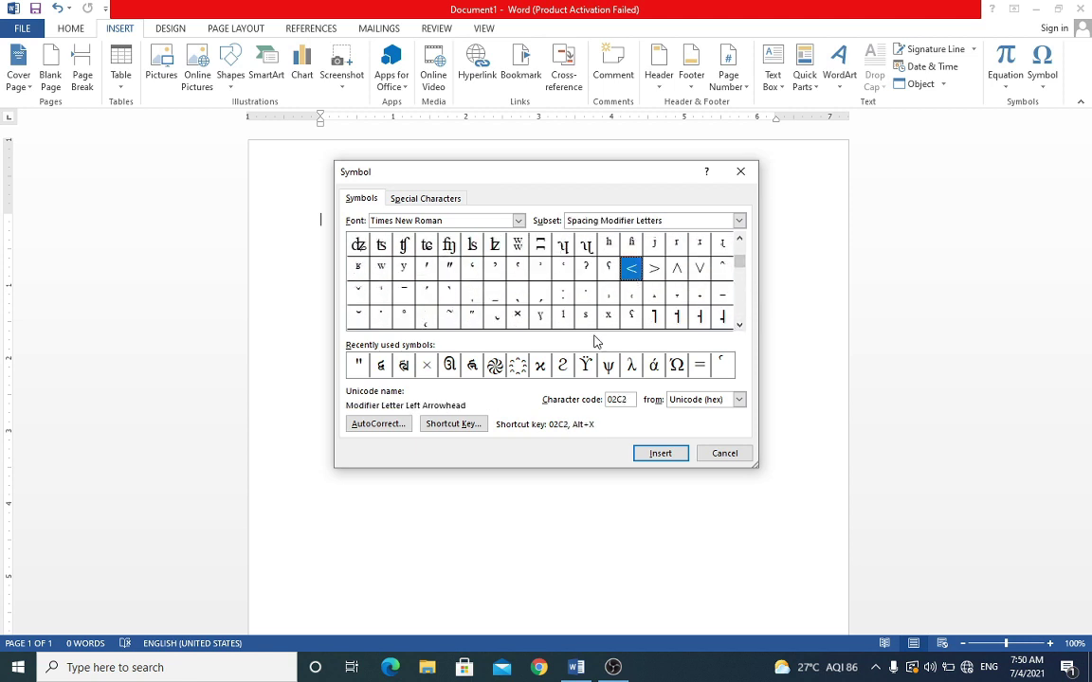
left_click(630, 323)
left_click(585, 316)
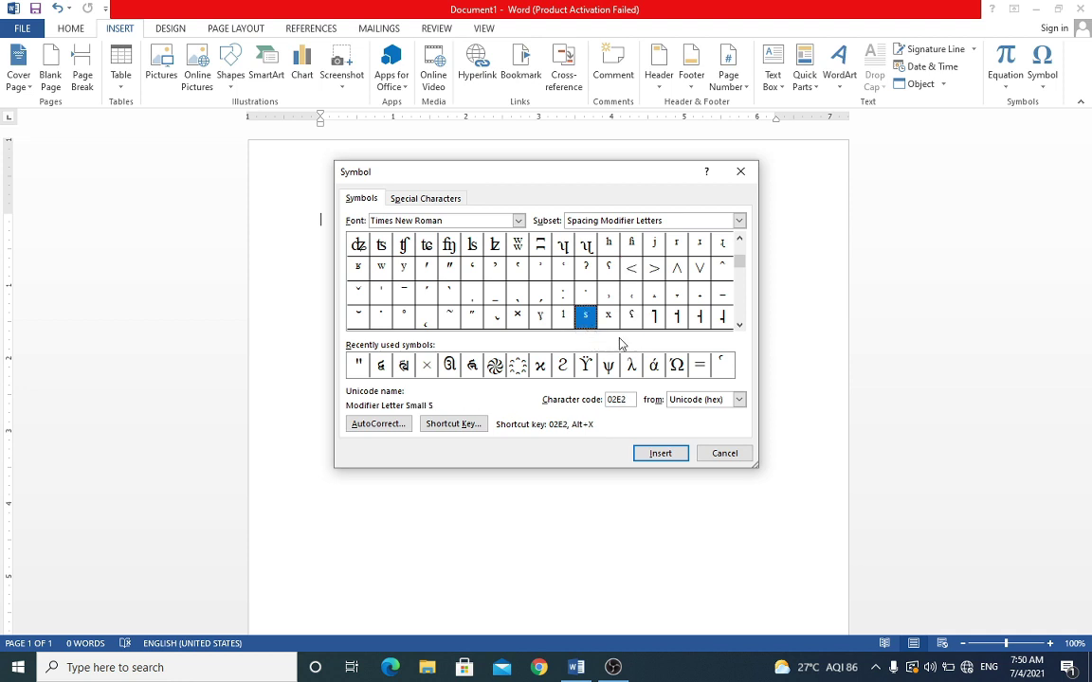
left_click(740, 326)
left_click(740, 326)
left_click(740, 326)
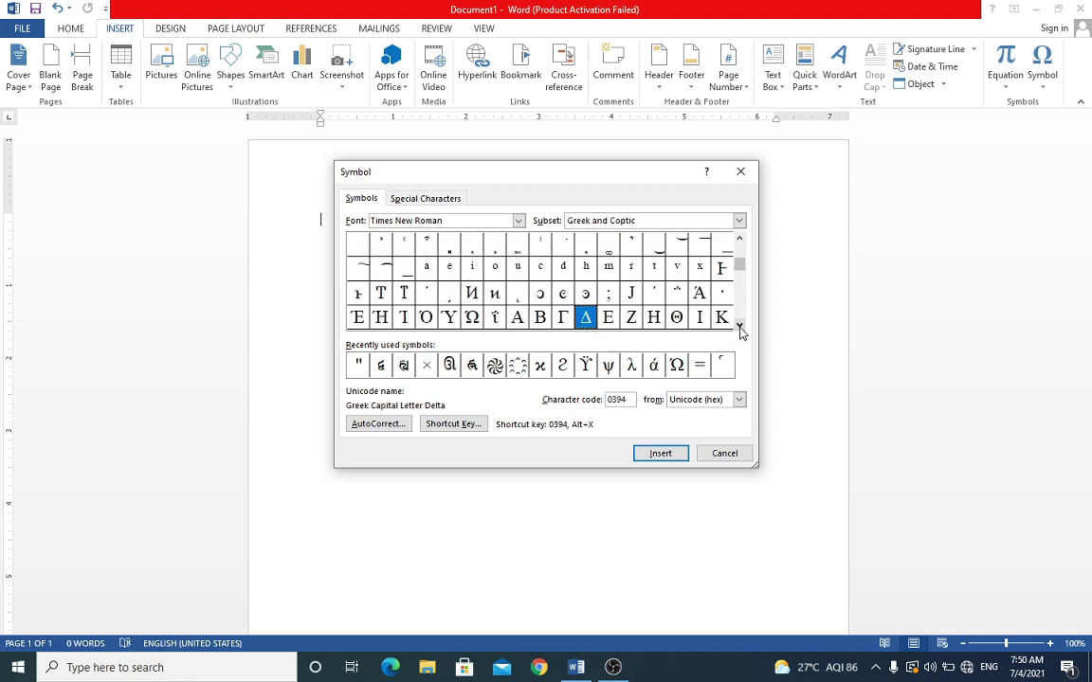
left_click(741, 326)
left_click(740, 326)
left_click(741, 326)
left_click(740, 326)
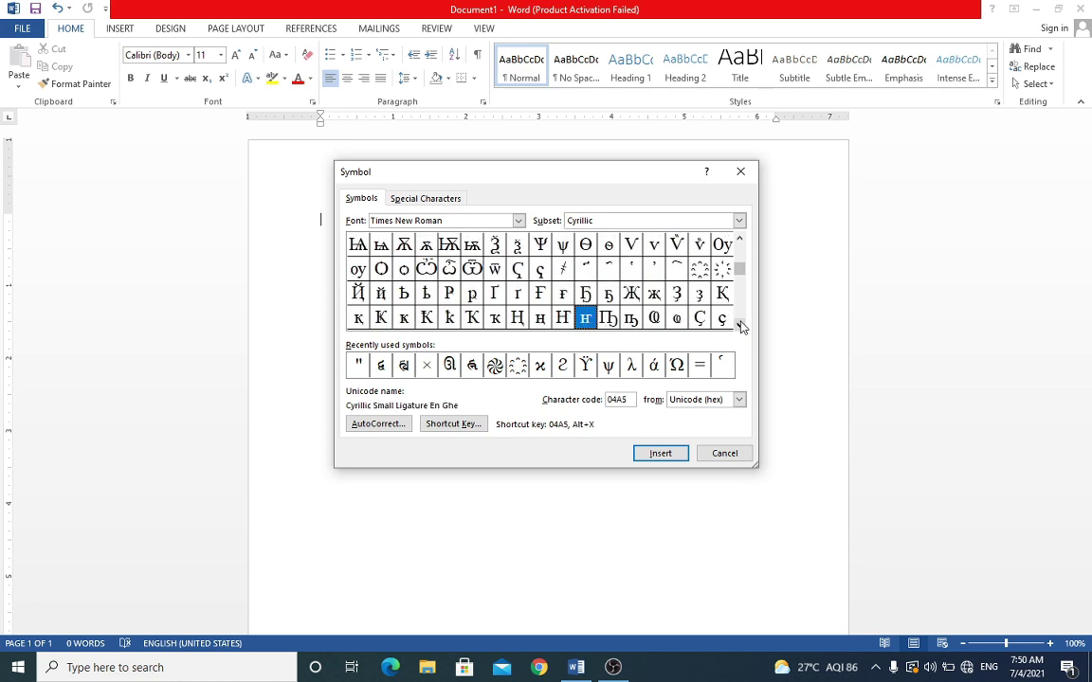
left_click(741, 326)
left_click(741, 326)
left_click(741, 326)
left_click(741, 326)
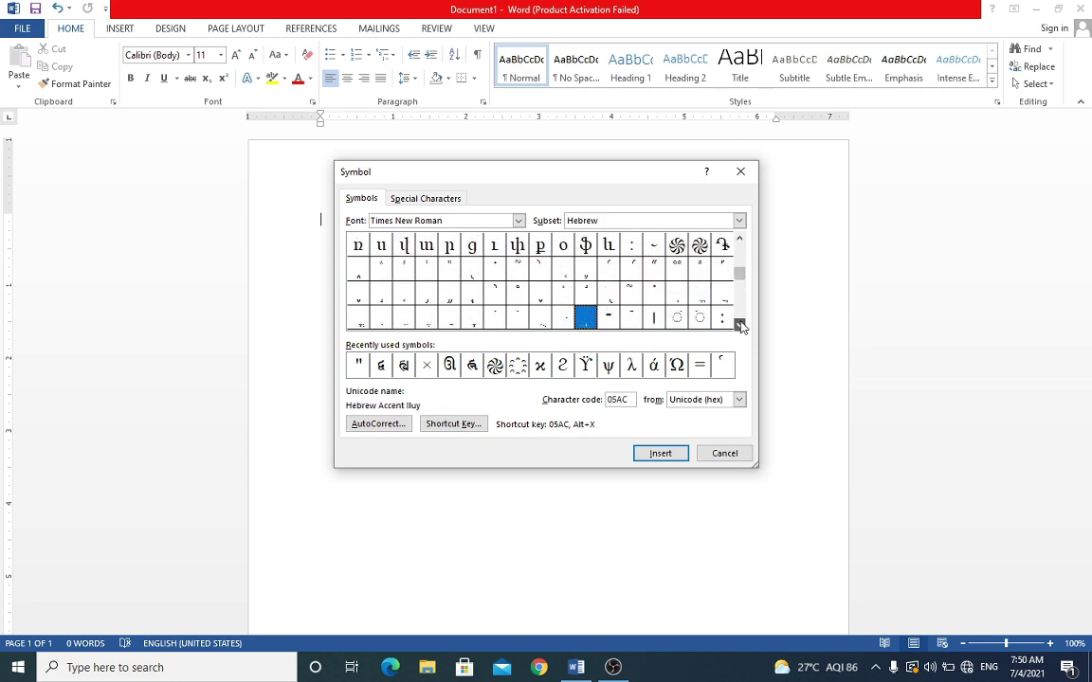
left_click(740, 326)
left_click(740, 326)
left_click(741, 326)
left_click(740, 326)
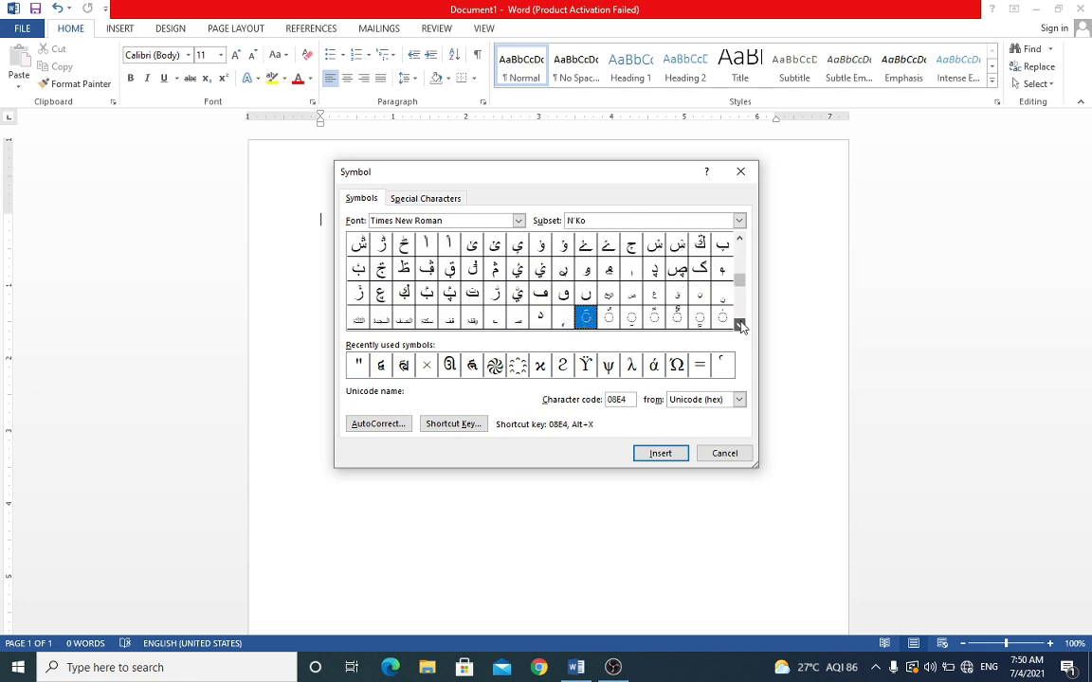
left_click(741, 326)
left_click(740, 326)
left_click(740, 326)
left_click(740, 326)
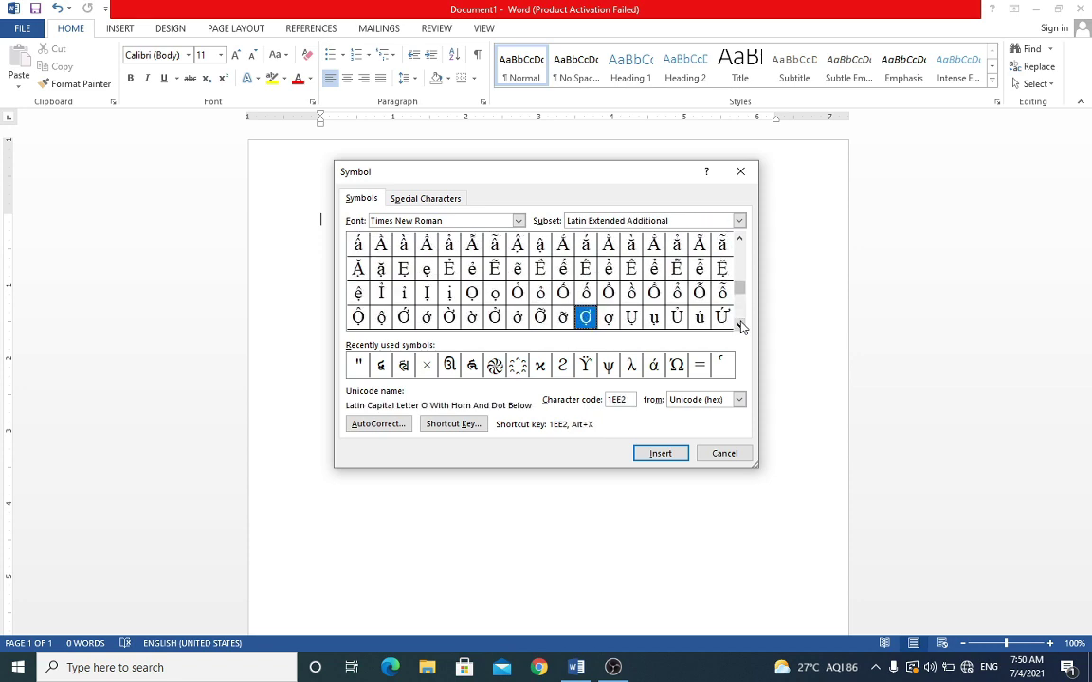
left_click(740, 326)
left_click(741, 327)
left_click(740, 326)
left_click(740, 326)
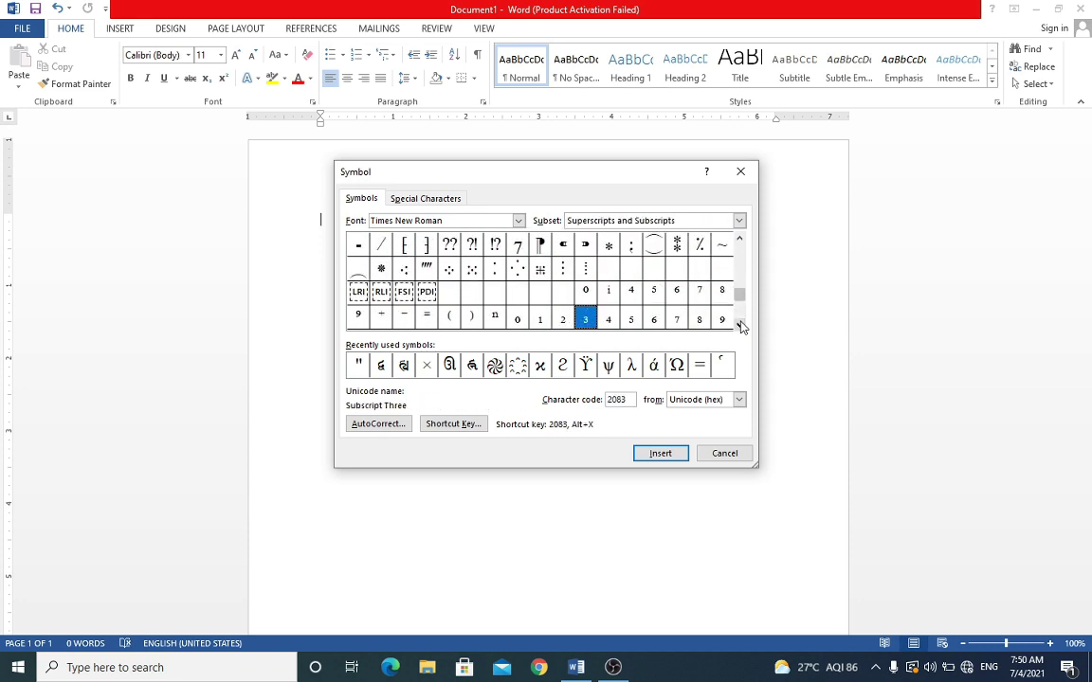
left_click(741, 240)
left_click(741, 240)
left_click(740, 240)
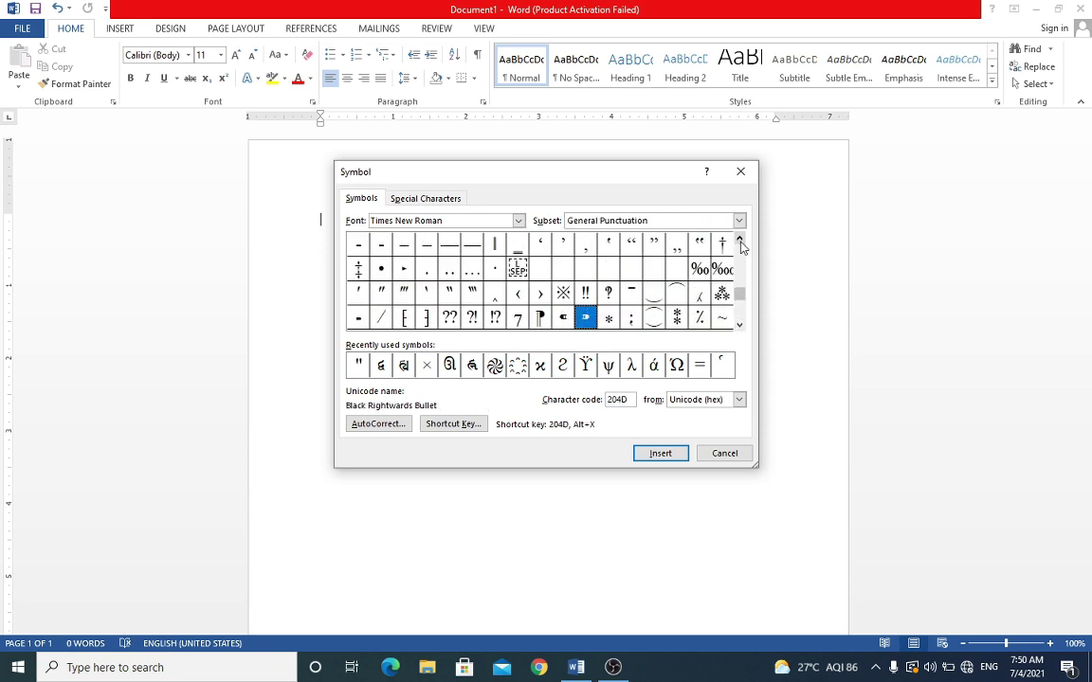
left_click(741, 240)
left_click(741, 240)
left_click(740, 241)
left_click(740, 241)
left_click(740, 240)
left_click(741, 241)
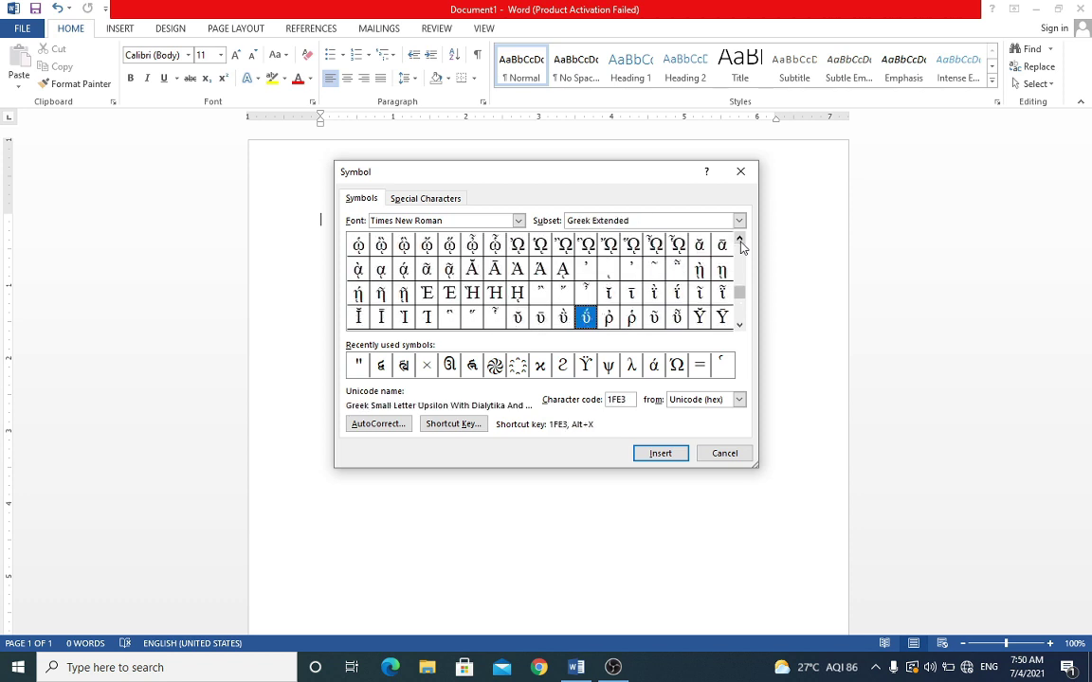
left_click(739, 327)
left_click(740, 327)
left_click(739, 327)
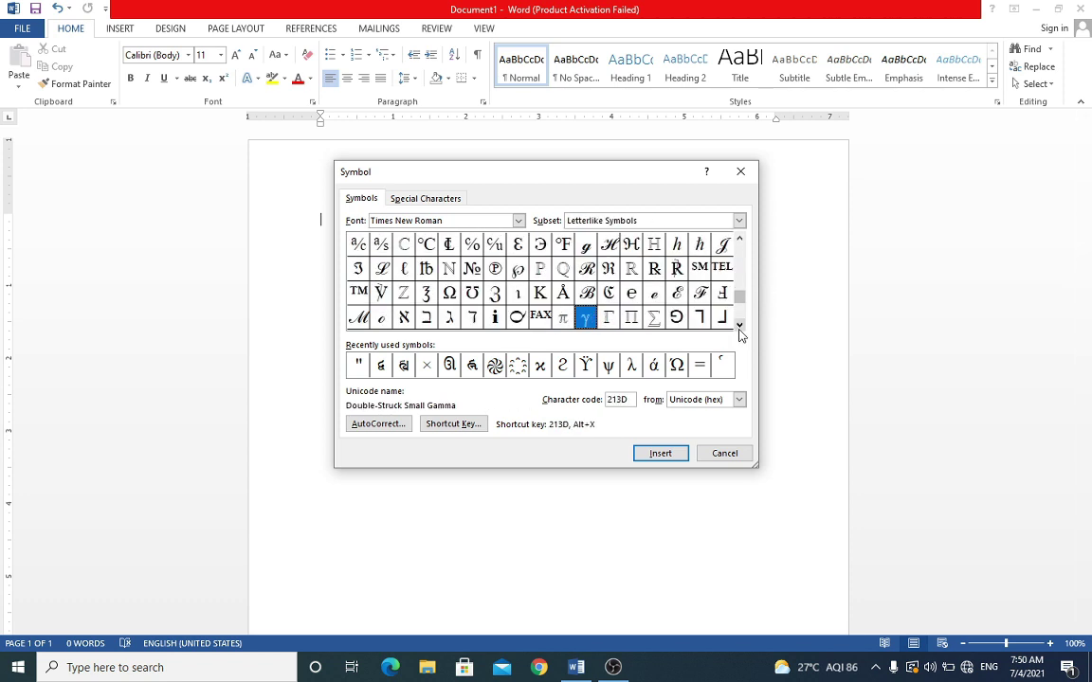
left_click(739, 327)
left_click(740, 327)
left_click(739, 327)
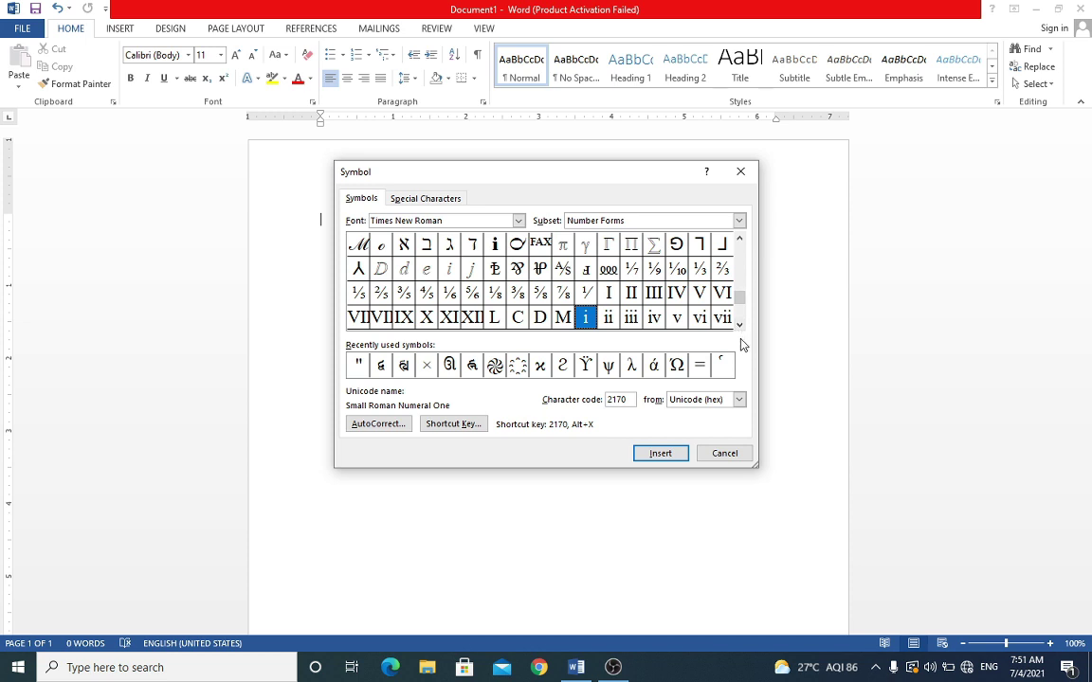
left_click(450, 293)
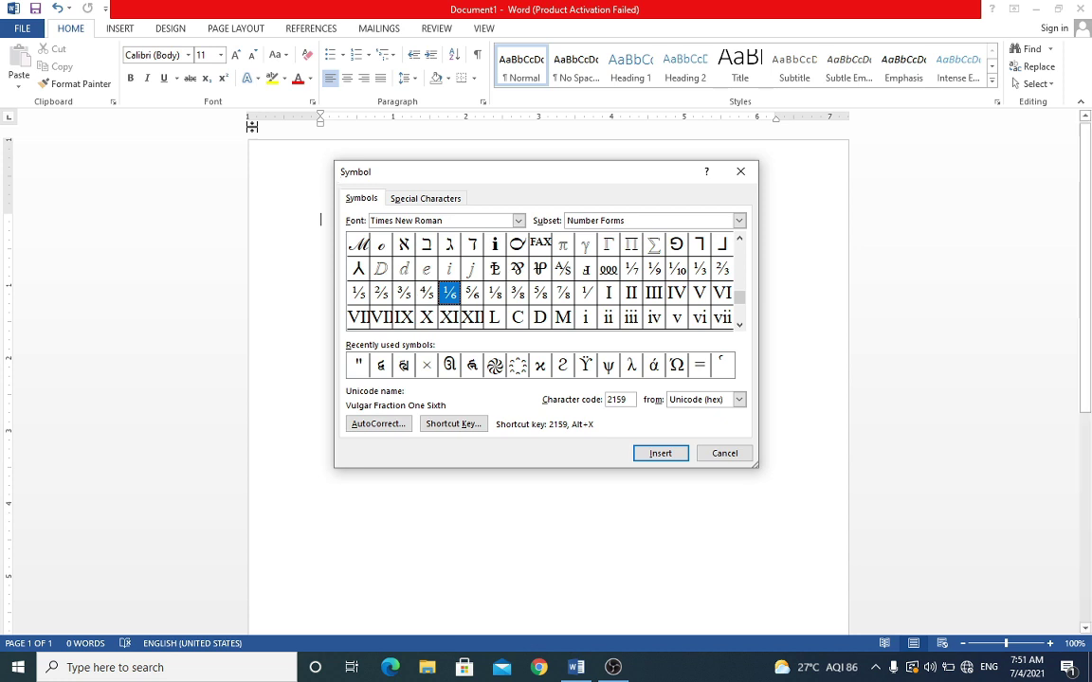
mouse_move(313, 240)
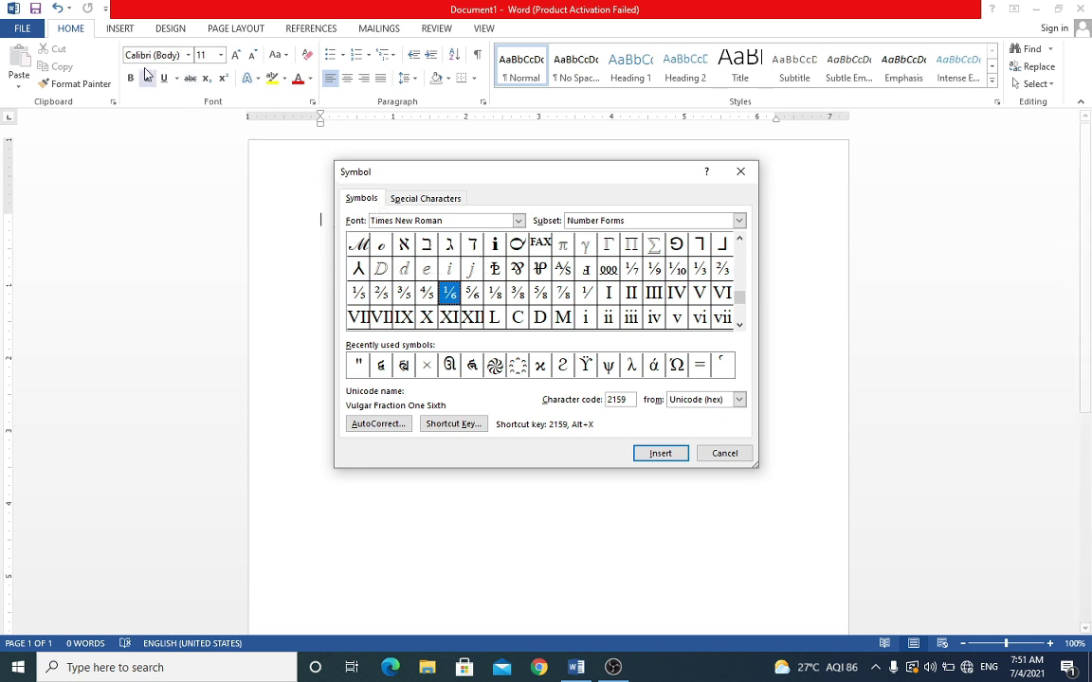
Switch the Symbol dialog's font to Calibri
left_click(519, 222)
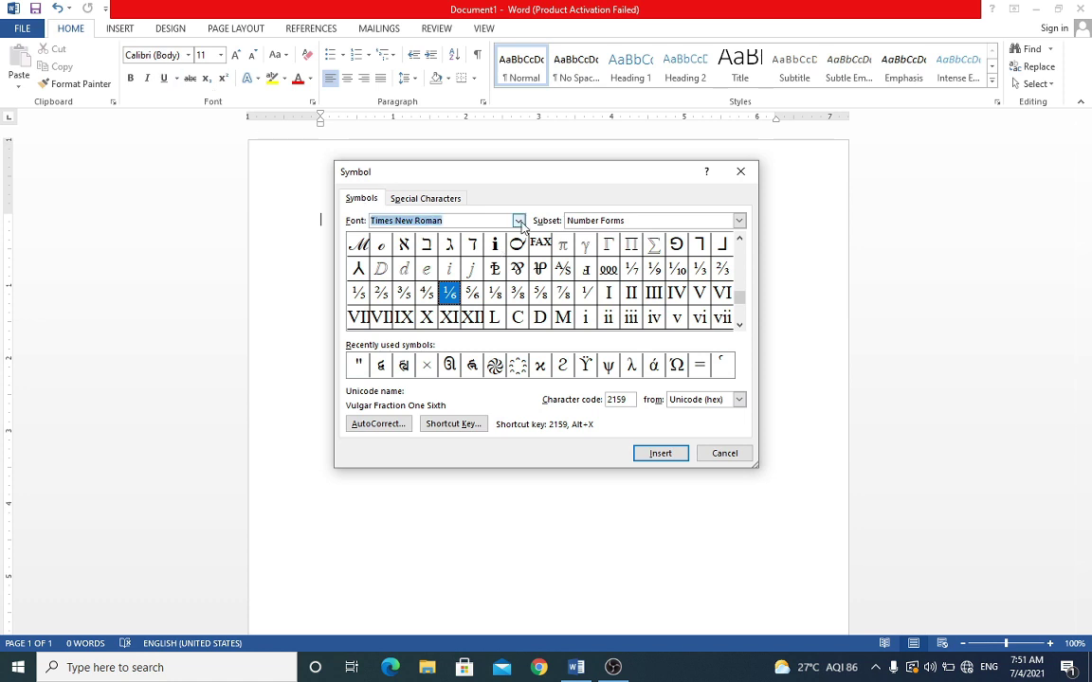
left_click(519, 224)
left_click(519, 221)
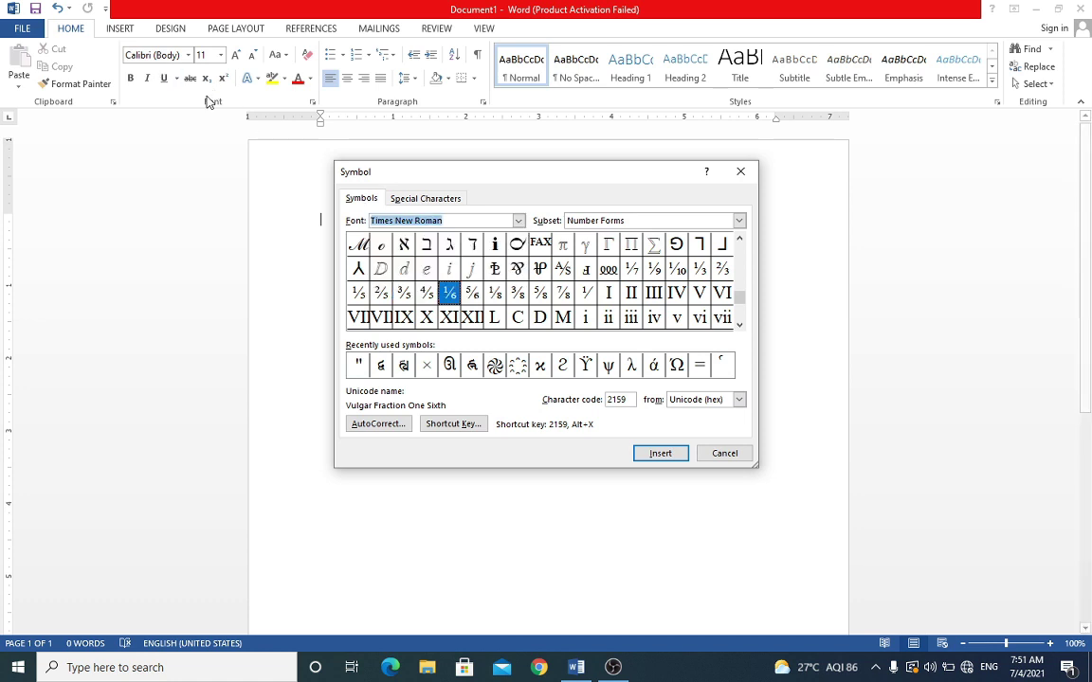
left_click(519, 221)
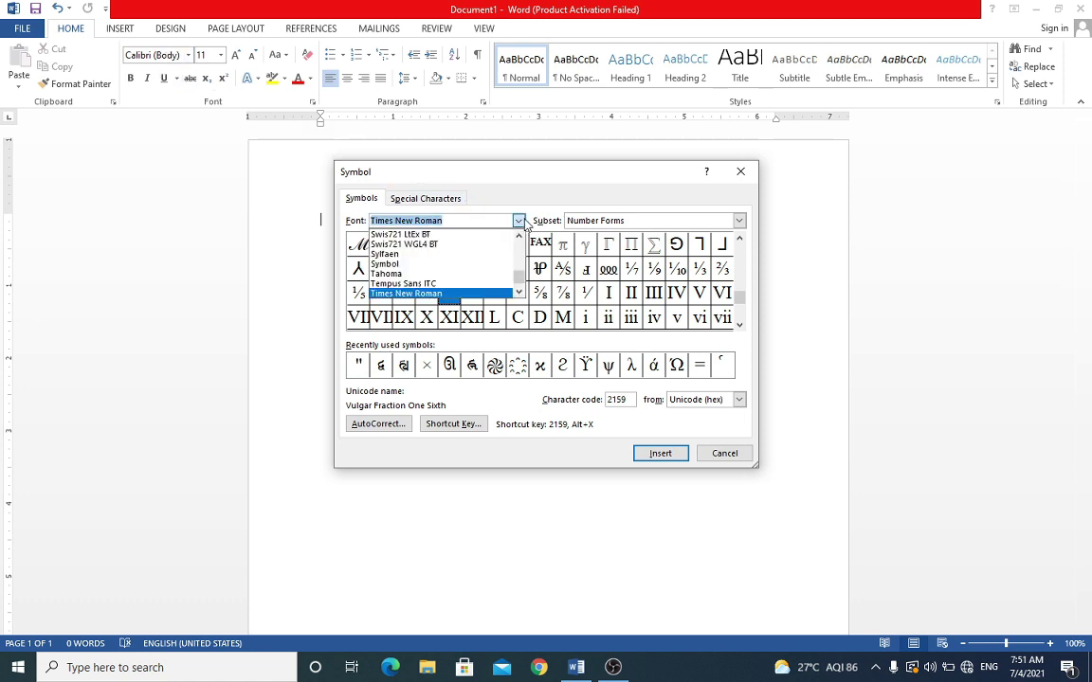
type("cal")
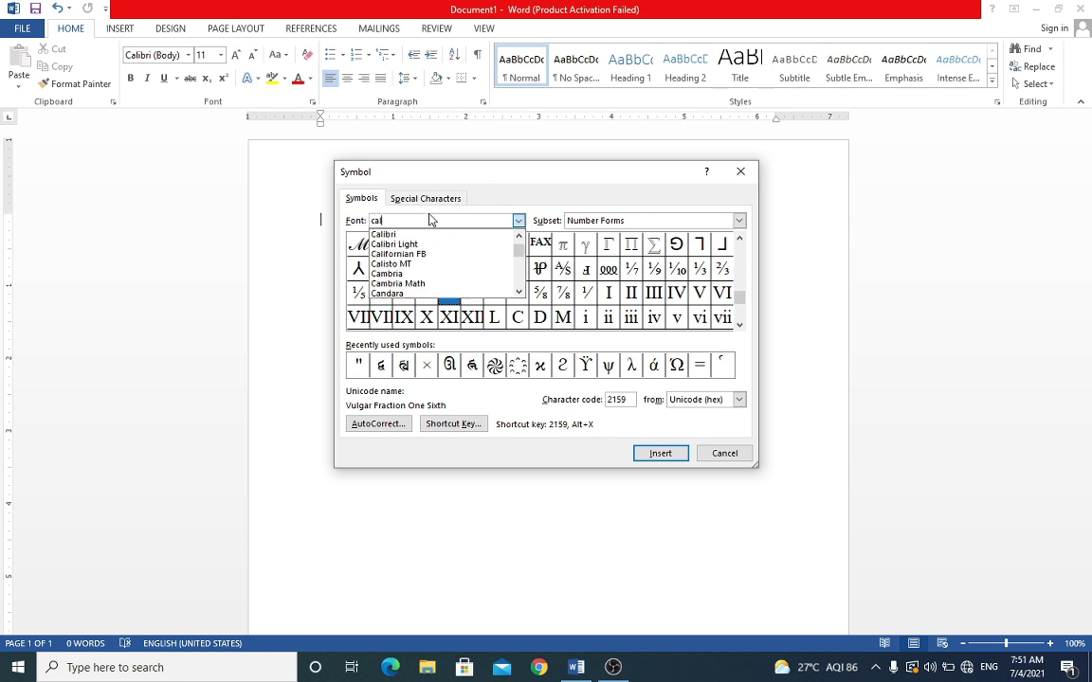
type("Calibri")
key("Return")
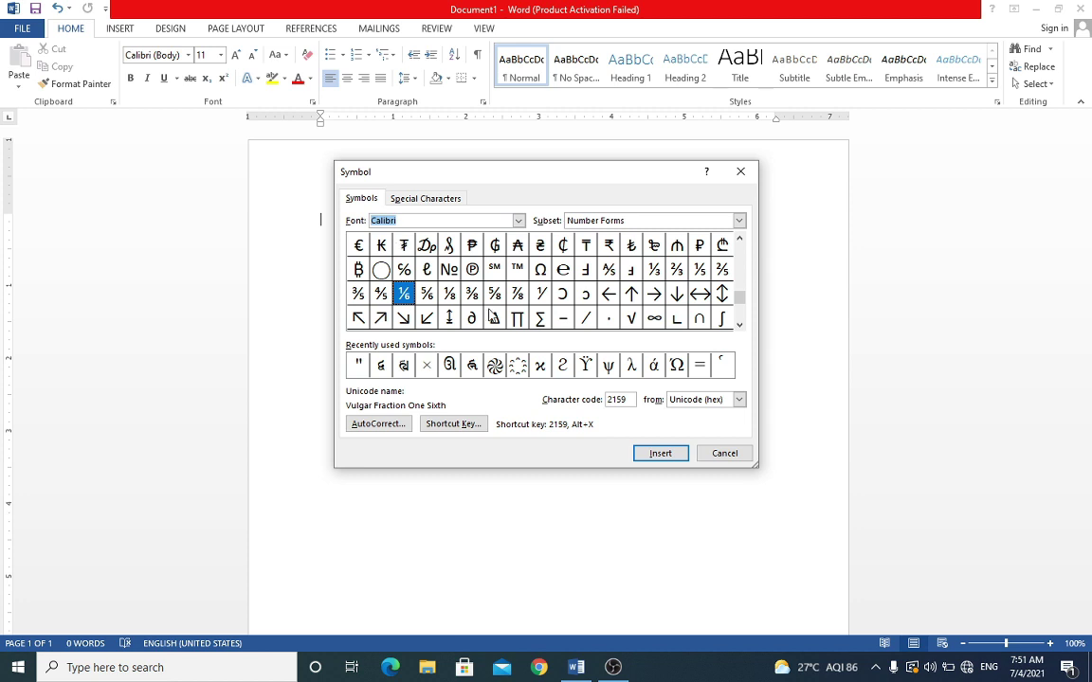
left_click(474, 298)
left_click(519, 298)
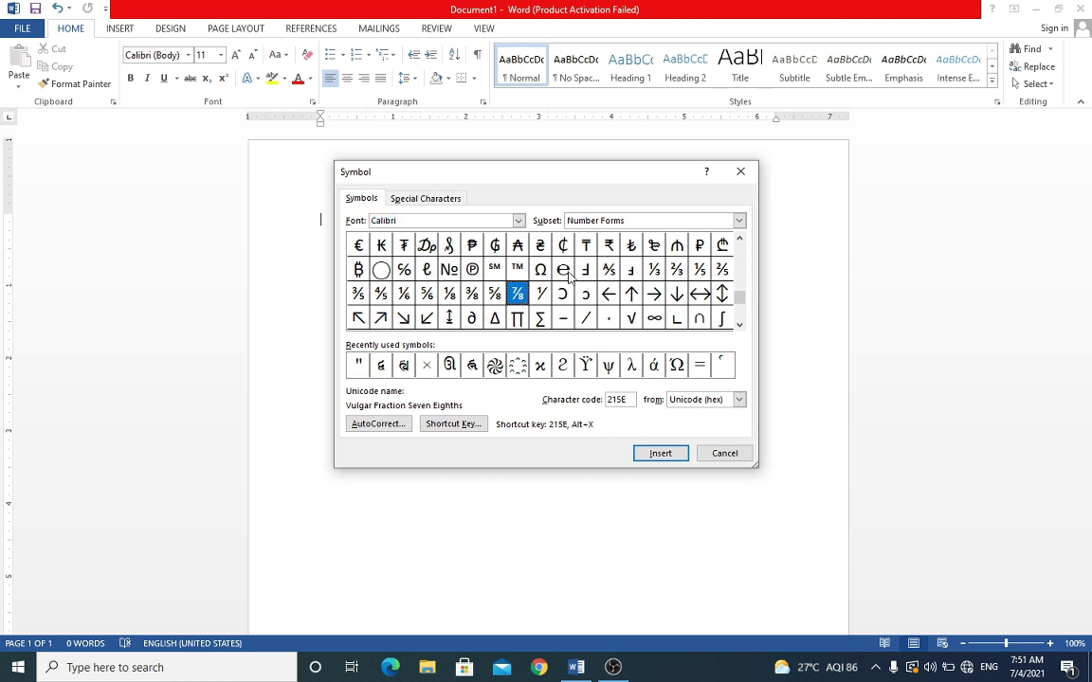
Insert the South East Arrow ↘ and the Up Down Arrow With Base ↕
left_click(402, 319)
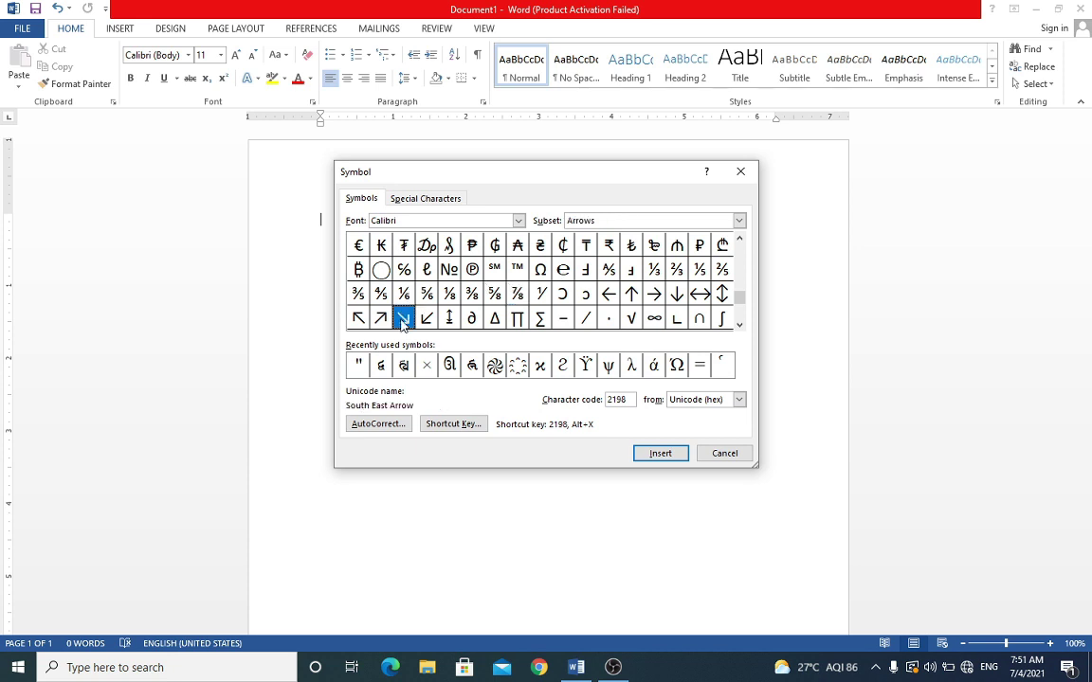
left_click(661, 453)
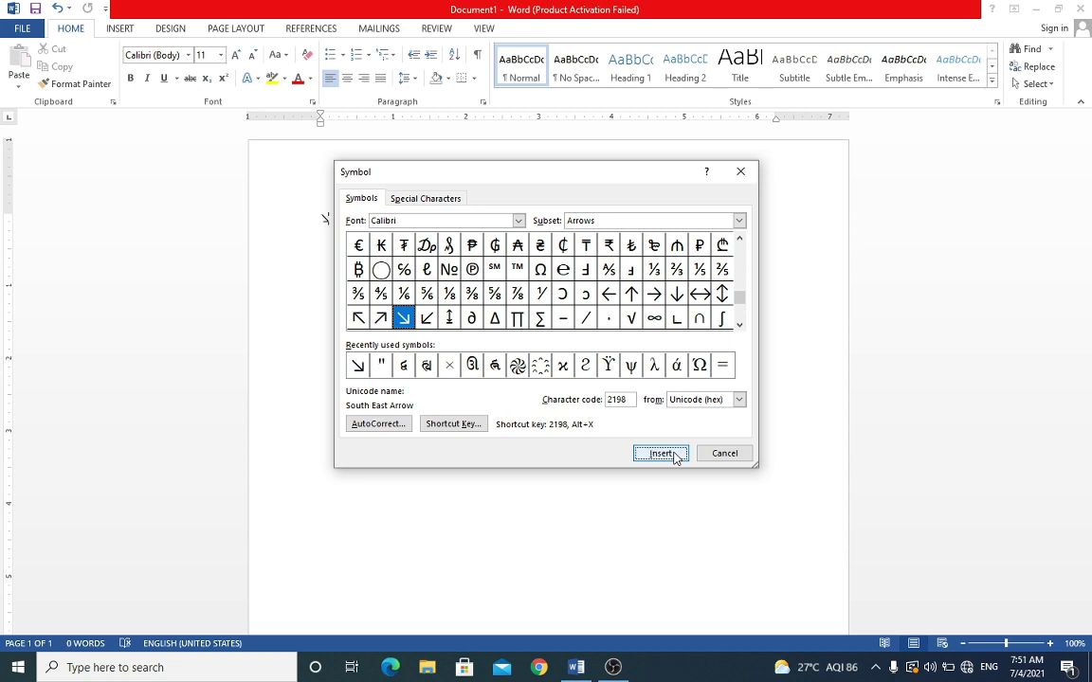
left_click_drag(624, 173, 753, 174)
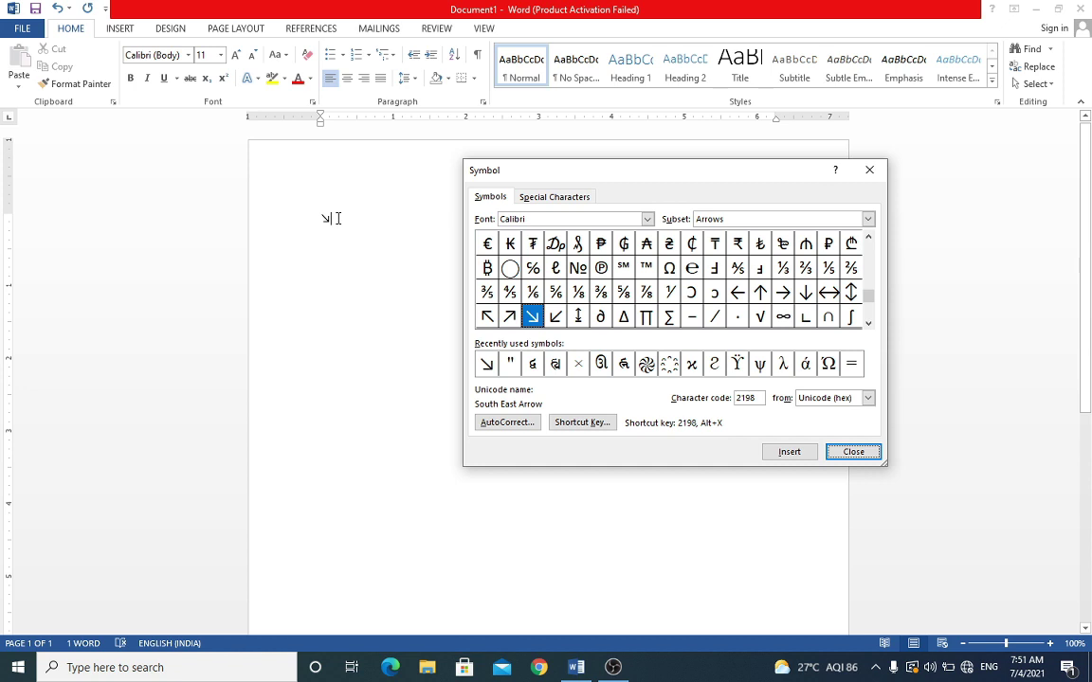
left_click(578, 316)
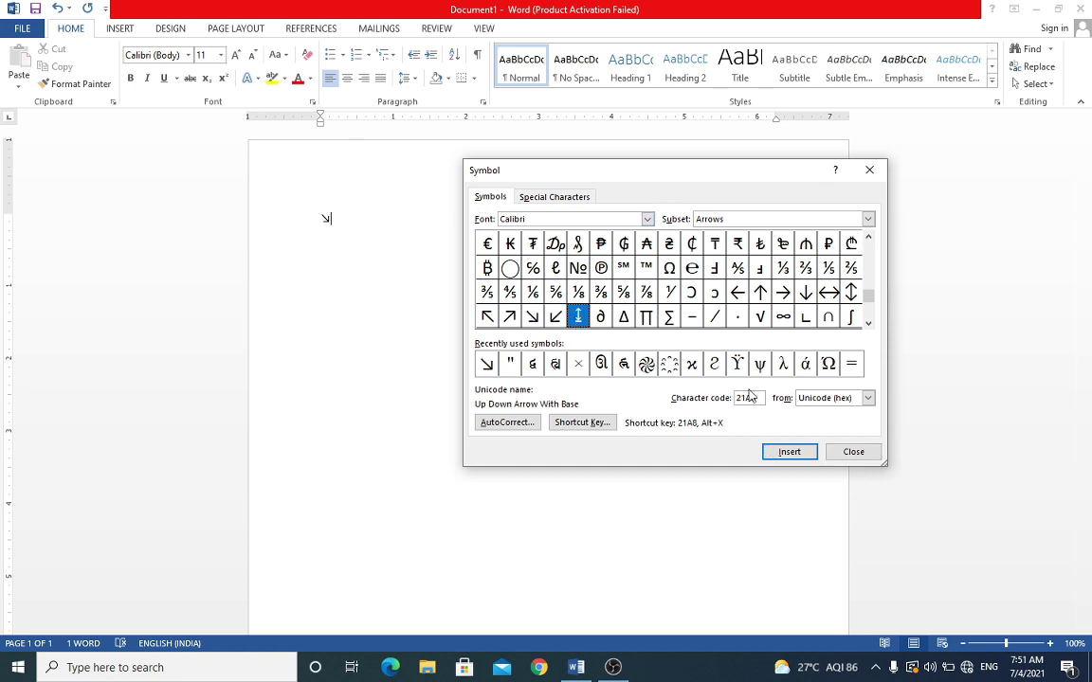
left_click(797, 453)
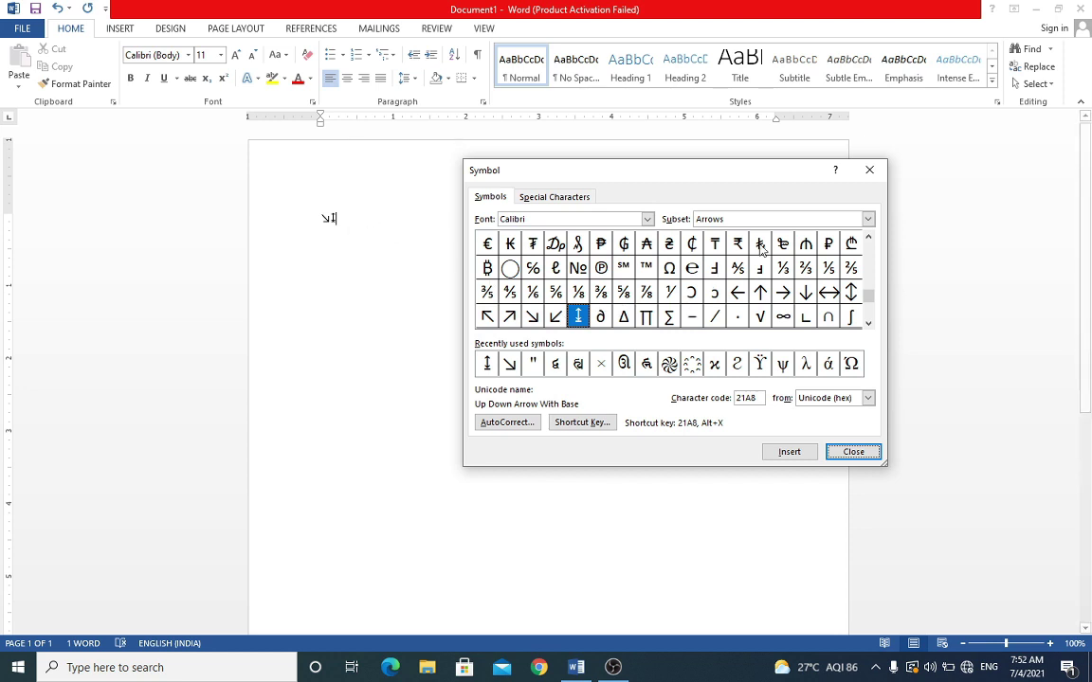
Close the Symbol dialog and return to the Insert tab after viewing Design
left_click(871, 172)
mouse_move(548, 379)
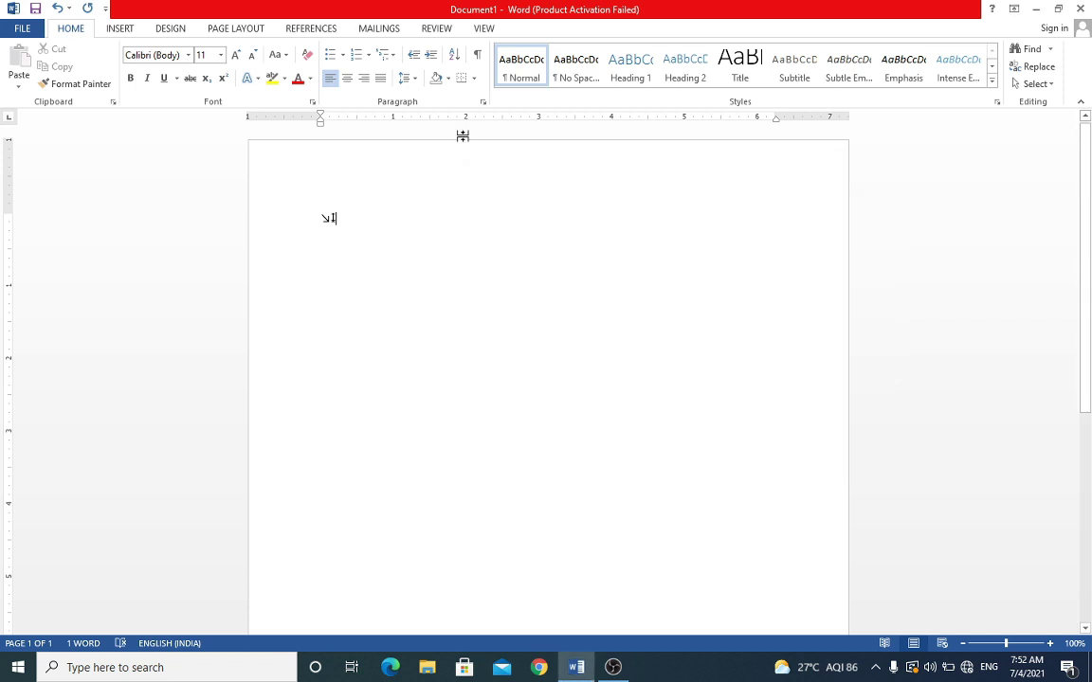
left_click(121, 31)
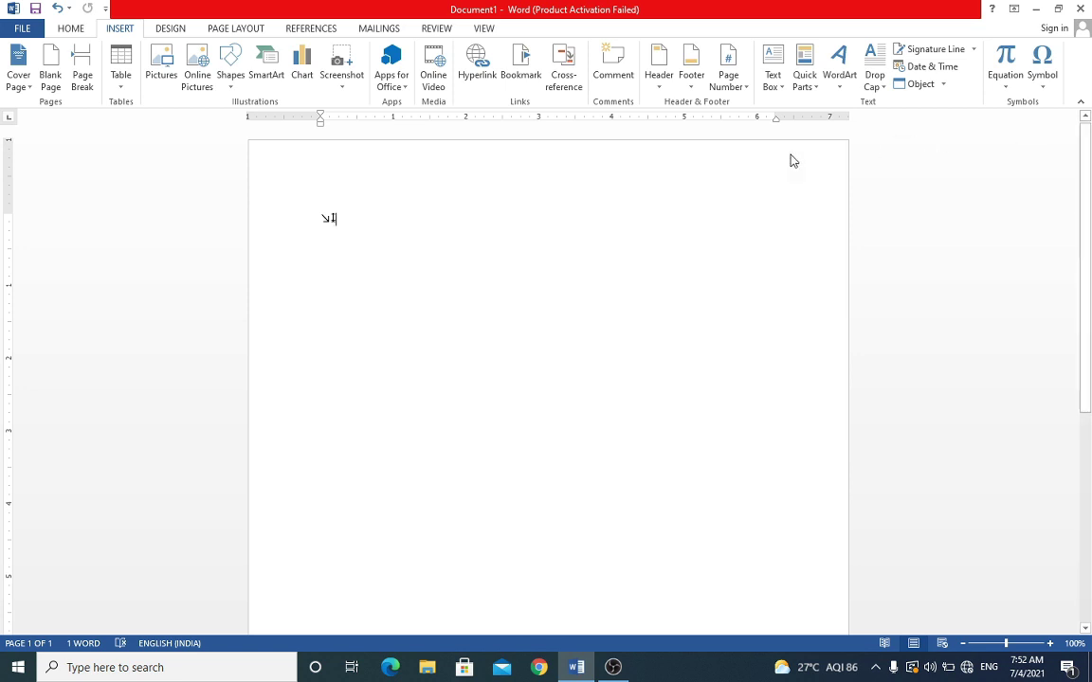
left_click(180, 31)
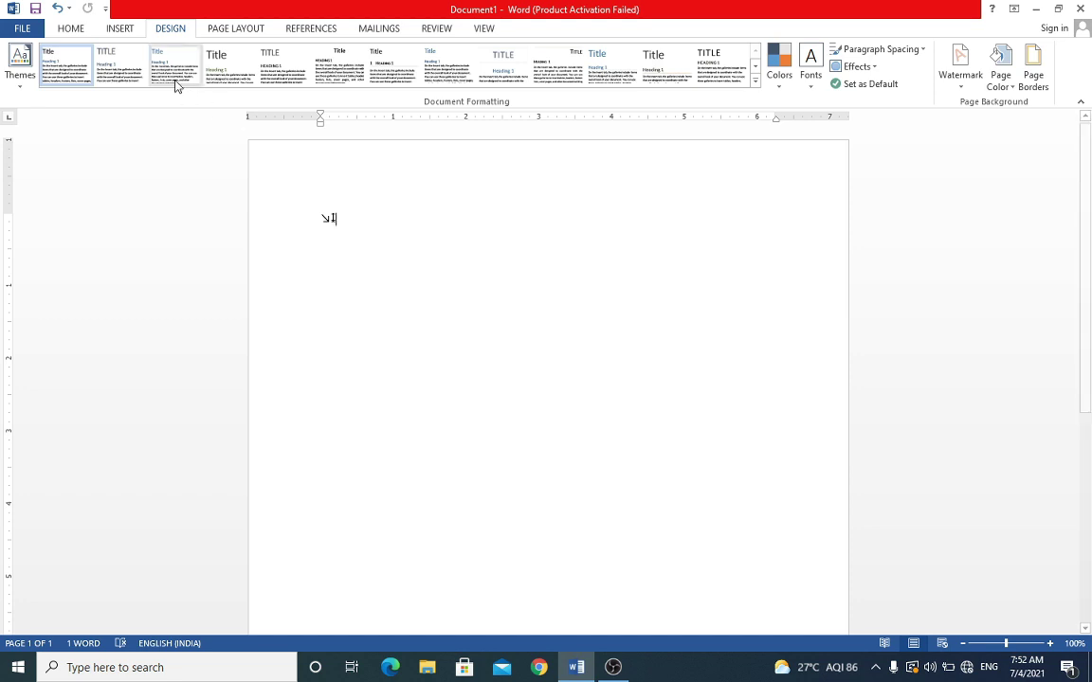
left_click(120, 30)
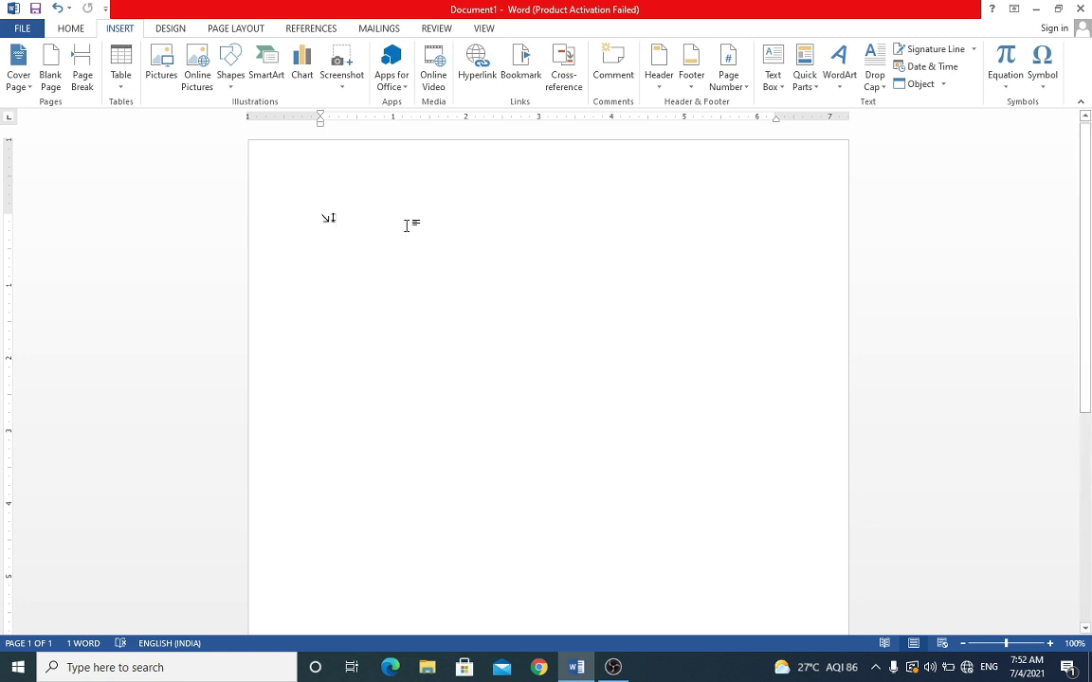